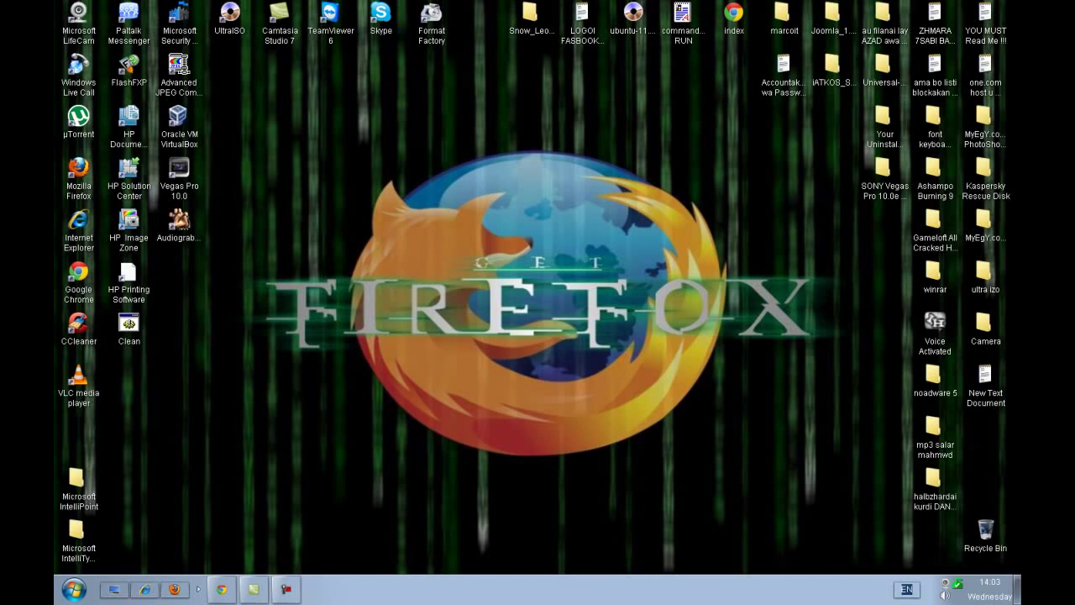
pyautogui.click(884, 118)
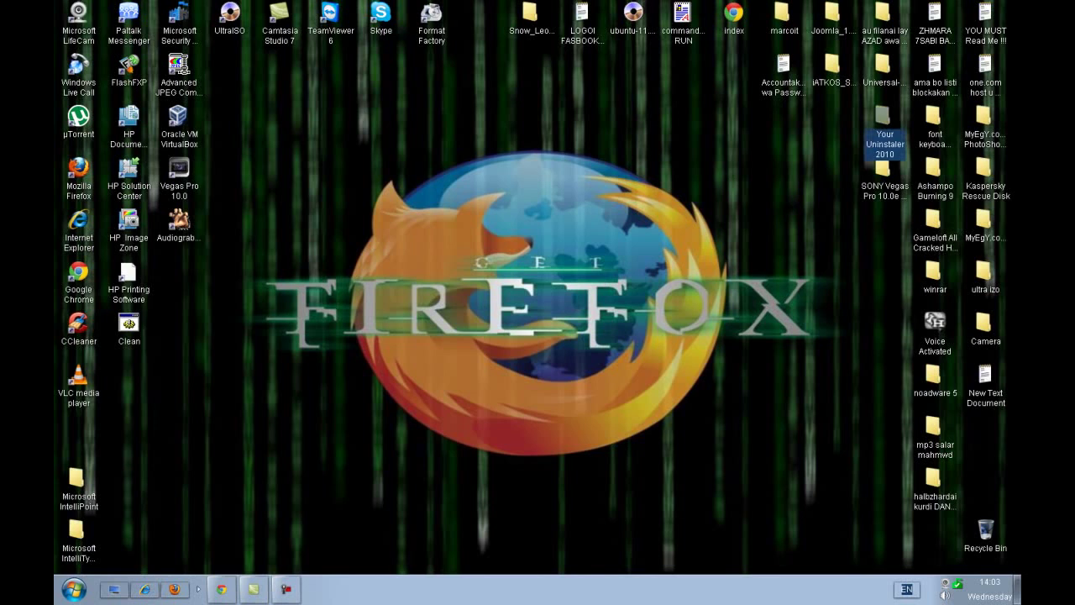
pyautogui.moveTo(882, 117); pyautogui.dragTo(532, 220)
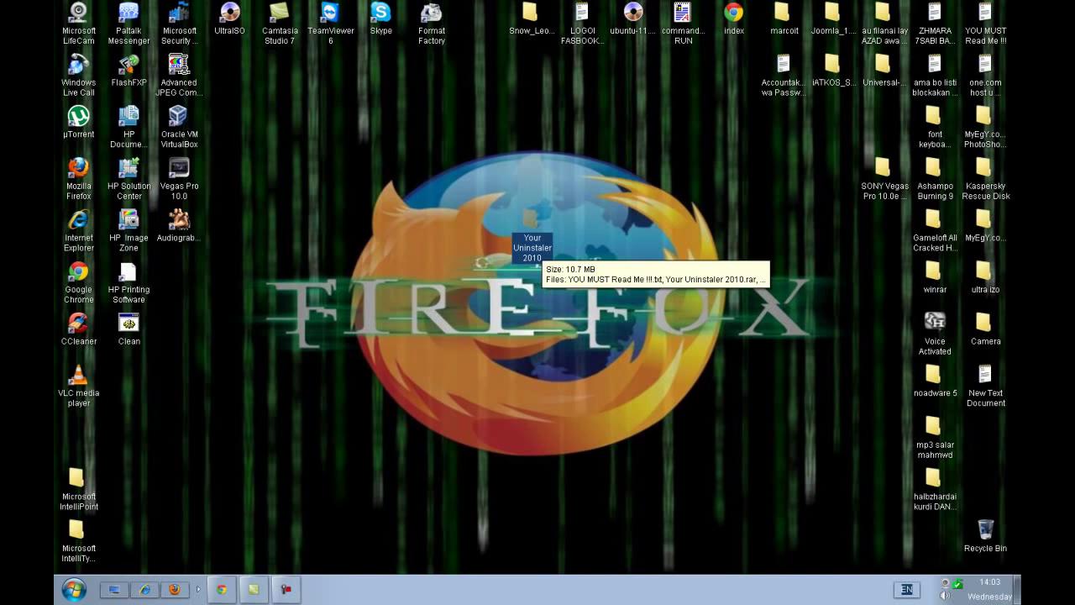
pyautogui.moveTo(534, 235); pyautogui.dragTo(880, 119)
pyautogui.click(483, 331)
pyautogui.click(825, 170)
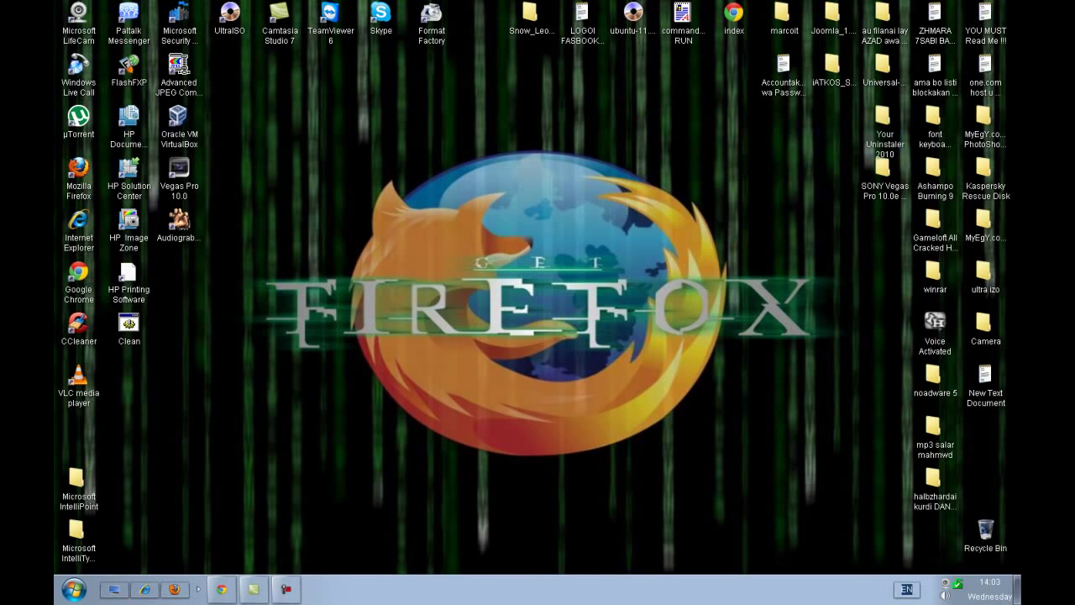
# - Switch to Chrome and view the lynda.com file list and the web address of the Your Uninstaler 2010.rar download page
pyautogui.click(222, 590)
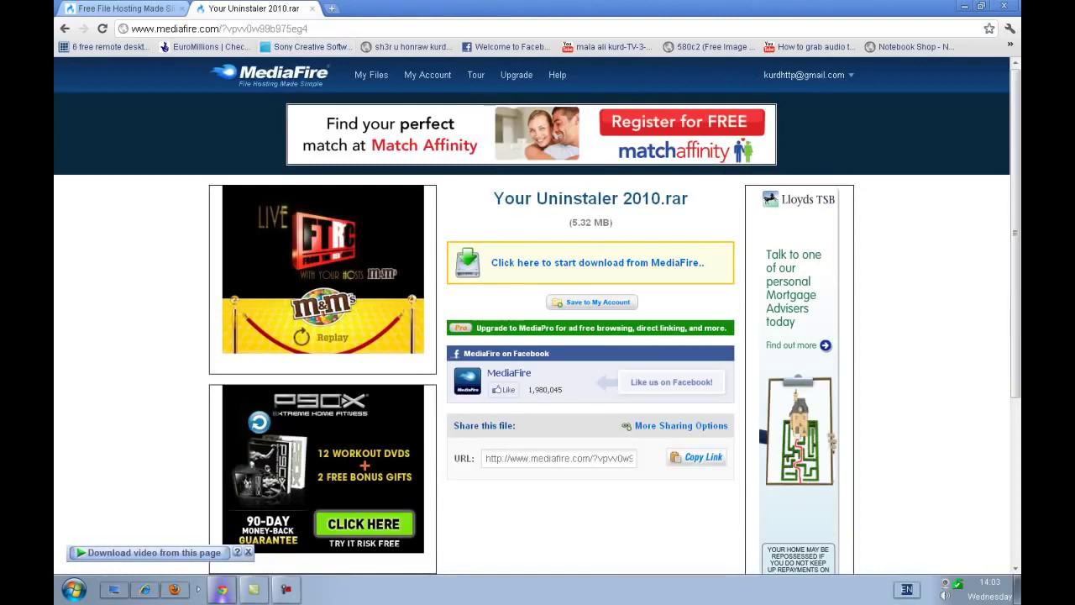
pyautogui.click(137, 10)
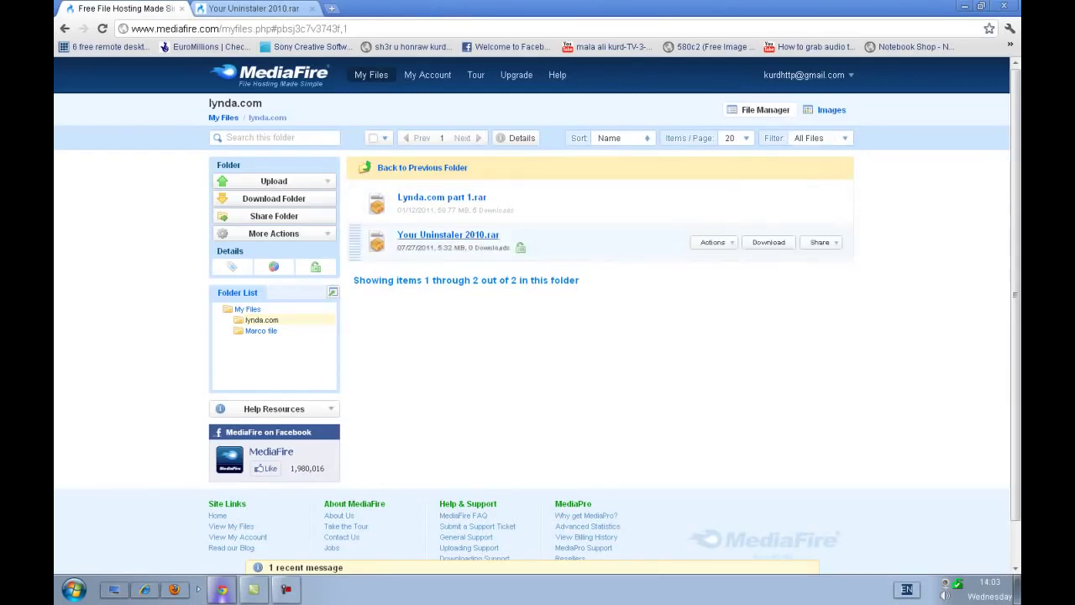
pyautogui.moveTo(448, 236)
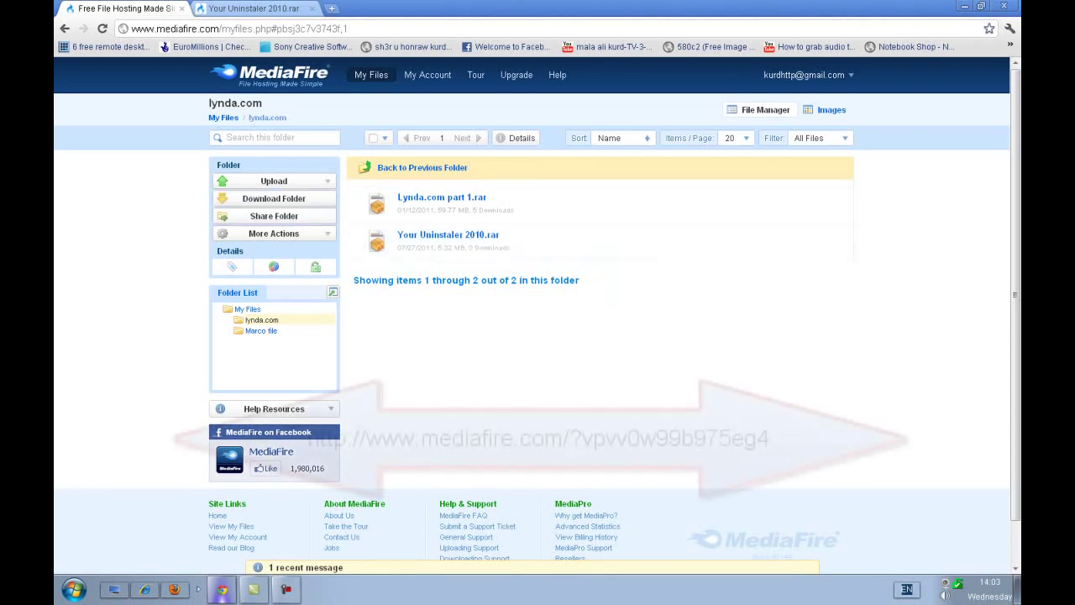
pyautogui.click(253, 8)
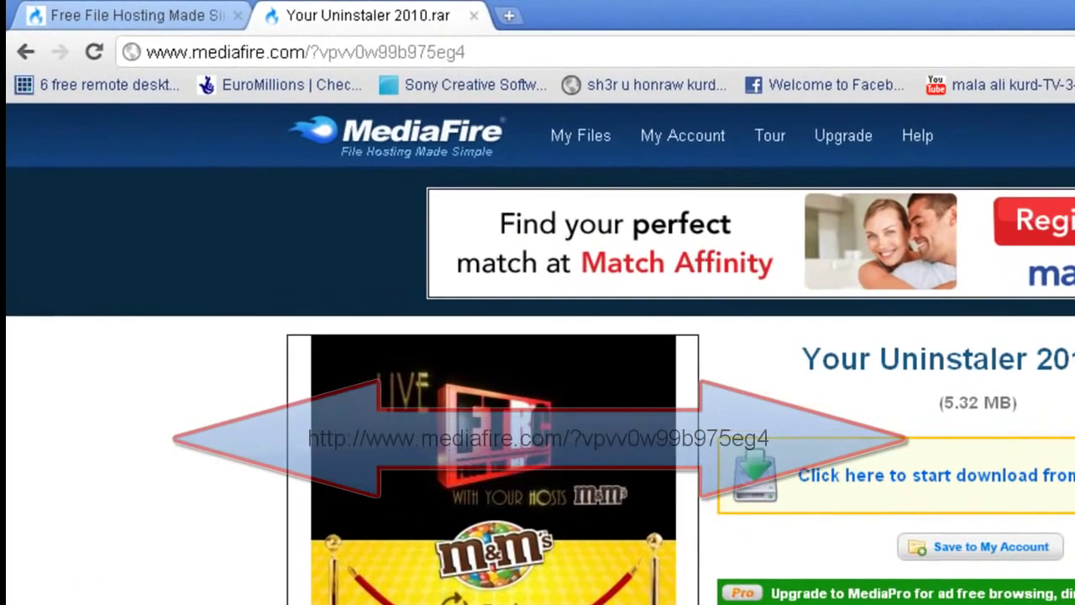
pyautogui.moveTo(470, 52); pyautogui.dragTo(146, 54)
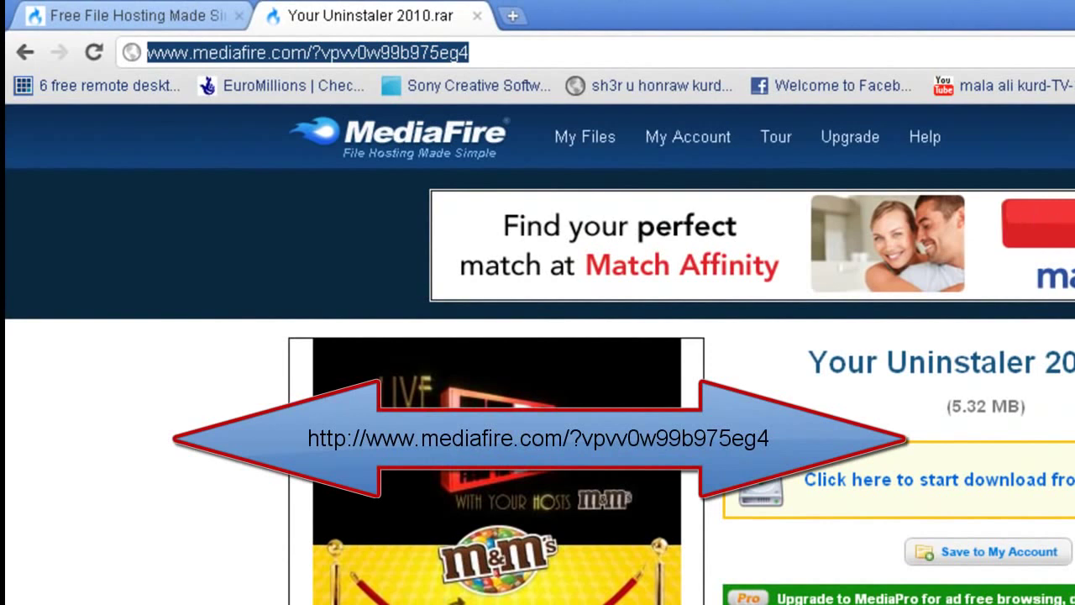
pyautogui.click(471, 52)
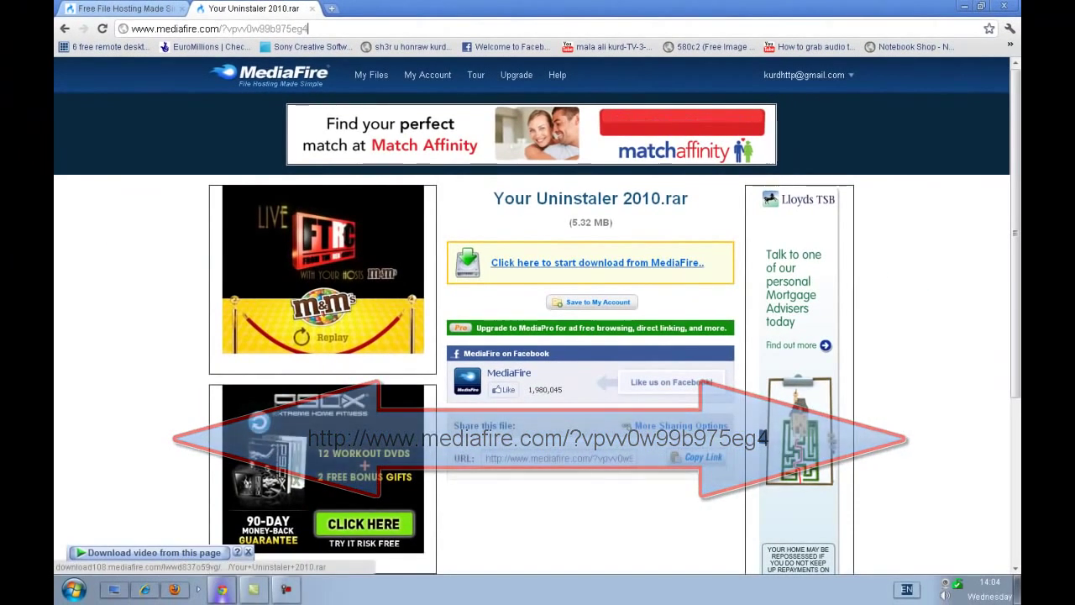
# - Download Your Uninstaler 2010.rar from MediaFire into the Compressed downloads folder and open that folder
pyautogui.click(597, 262)
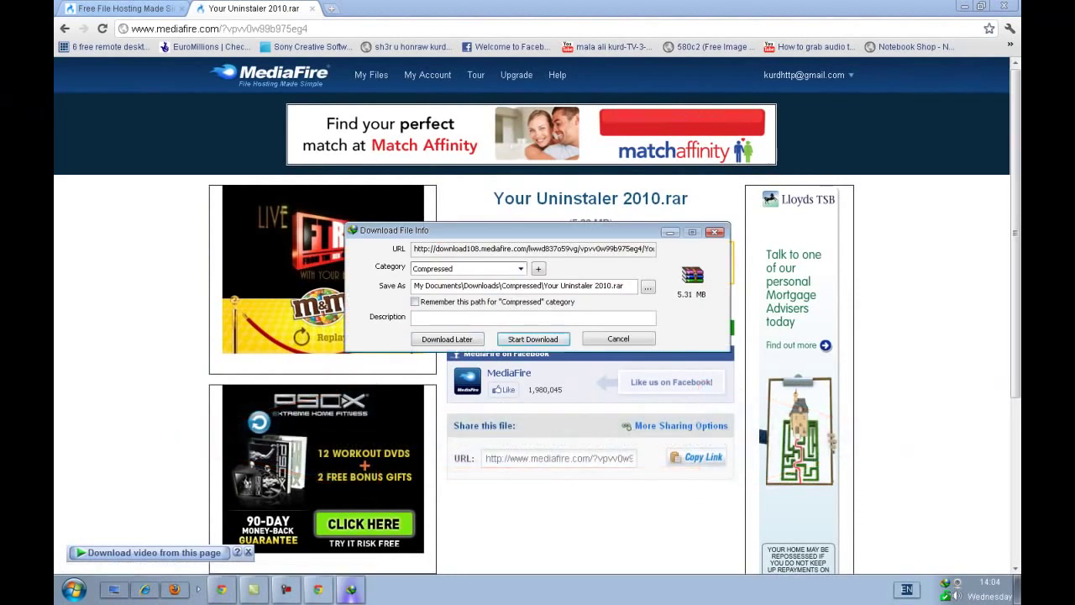
pyautogui.moveTo(538, 230); pyautogui.dragTo(531, 221)
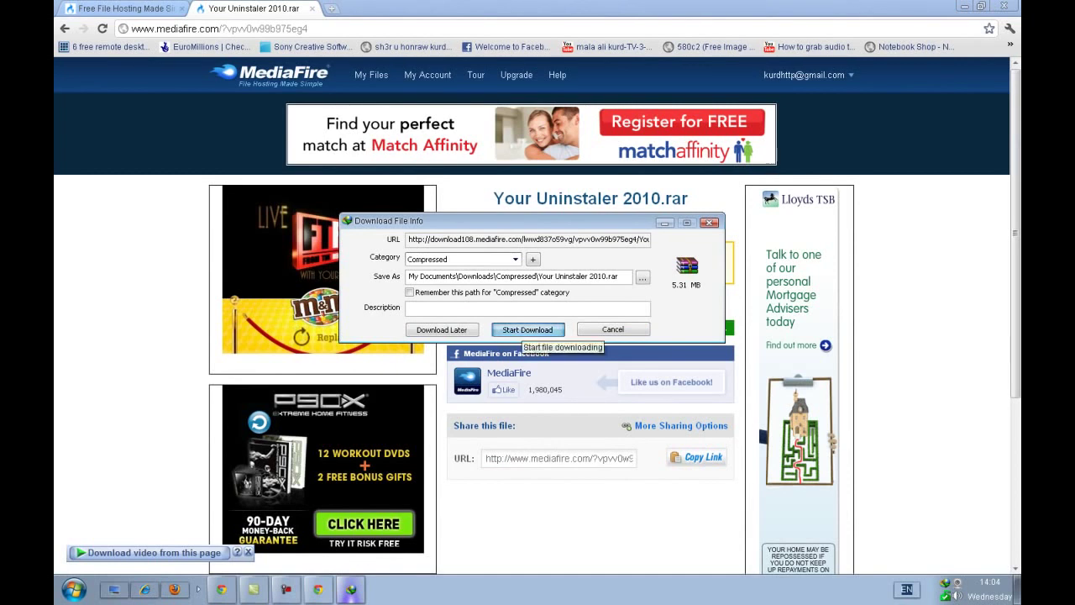
pyautogui.click(521, 329)
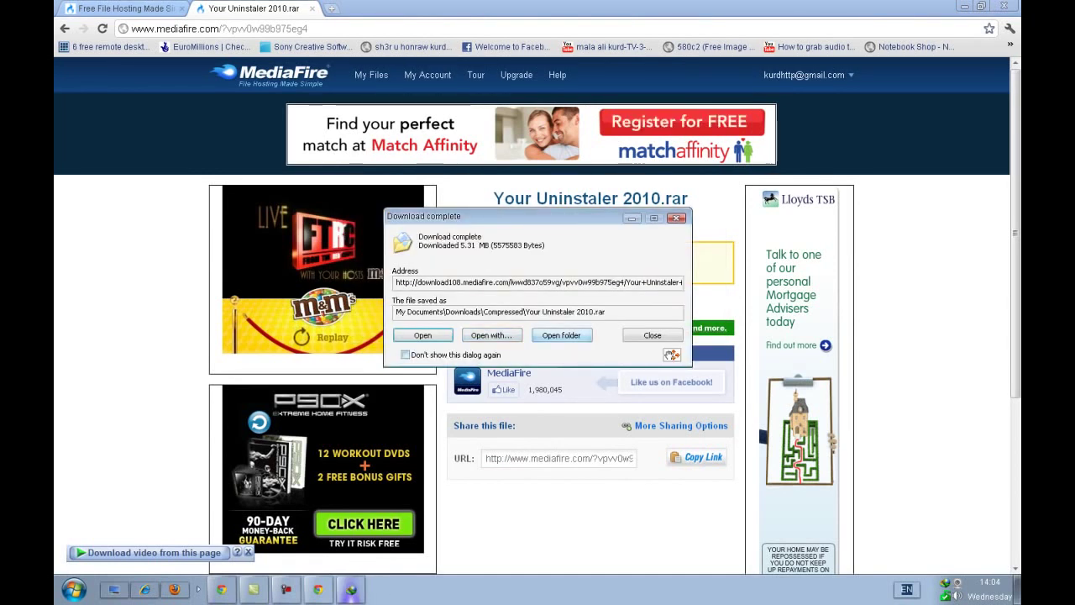
pyautogui.click(561, 336)
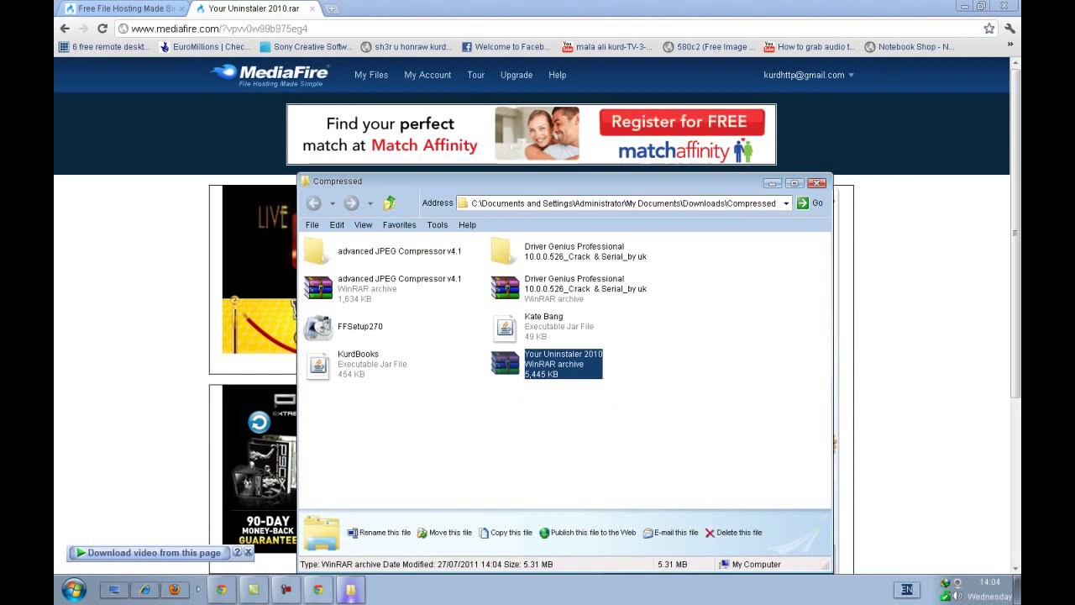
# - Move the Your Uninstaler 2010 archive from the Compressed folder to the middle of the desktop and close the folder
pyautogui.moveTo(672, 181); pyautogui.dragTo(658, 156)
pyautogui.click(964, 7)
pyautogui.click(859, 6)
pyautogui.moveTo(588, 156); pyautogui.dragTo(574, 126)
pyautogui.moveTo(535, 309); pyautogui.dragTo(322, 96)
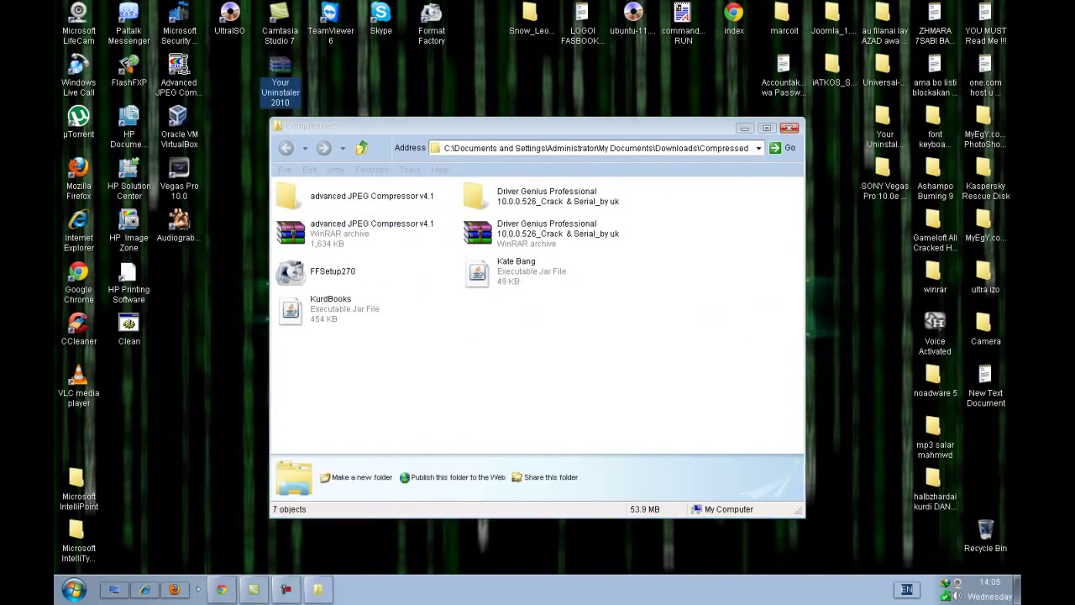
pyautogui.click(790, 128)
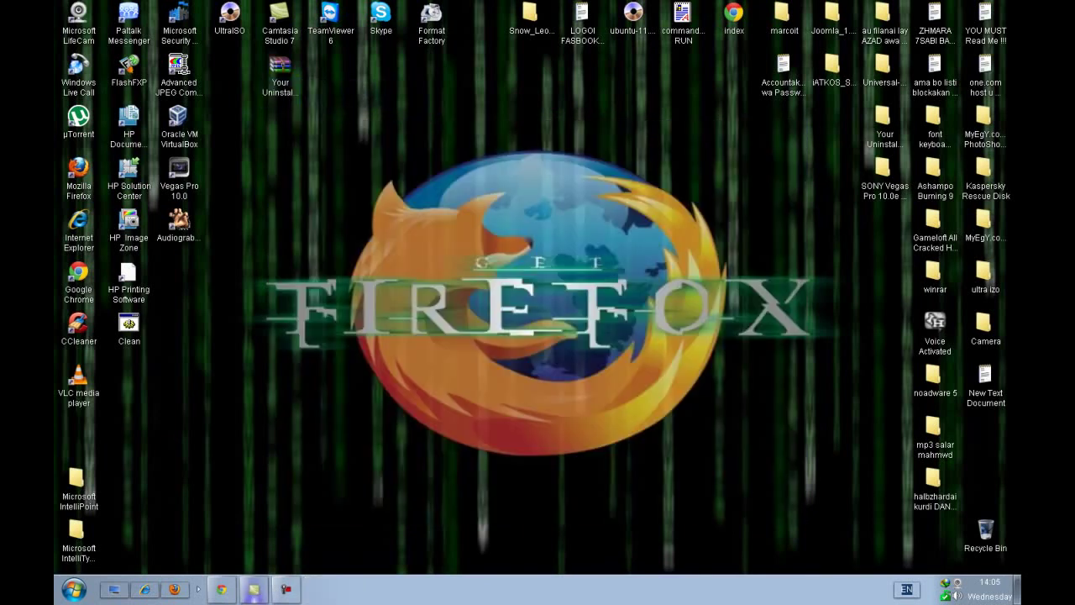
pyautogui.moveTo(280, 65); pyautogui.dragTo(431, 221)
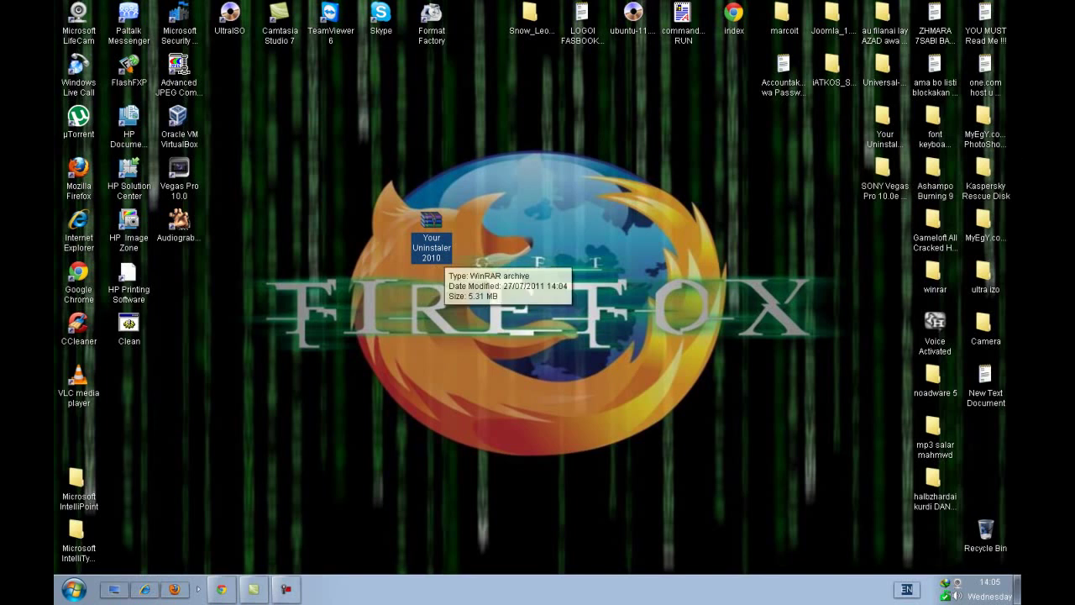
# - Check the contents of the existing Your Uninstaler 2010 folder on the desktop and move the folder to the Recycle Bin
pyautogui.click(883, 119)
pyautogui.moveTo(884, 120); pyautogui.dragTo(731, 168)
pyautogui.doubleClick(732, 170)
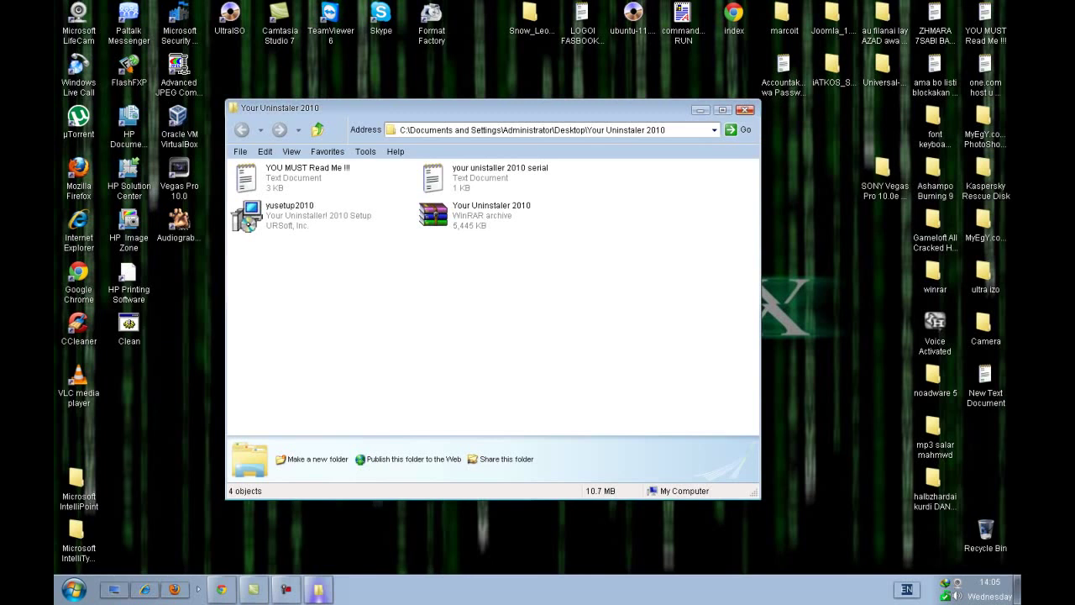
pyautogui.click(746, 110)
pyautogui.click(733, 170)
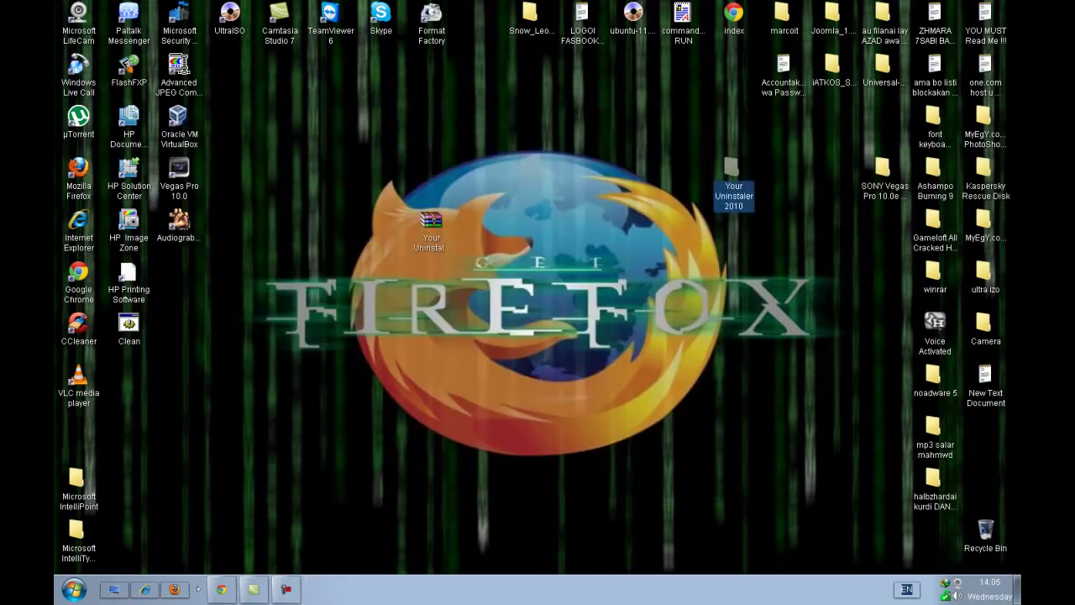
pyautogui.moveTo(733, 171); pyautogui.dragTo(977, 533)
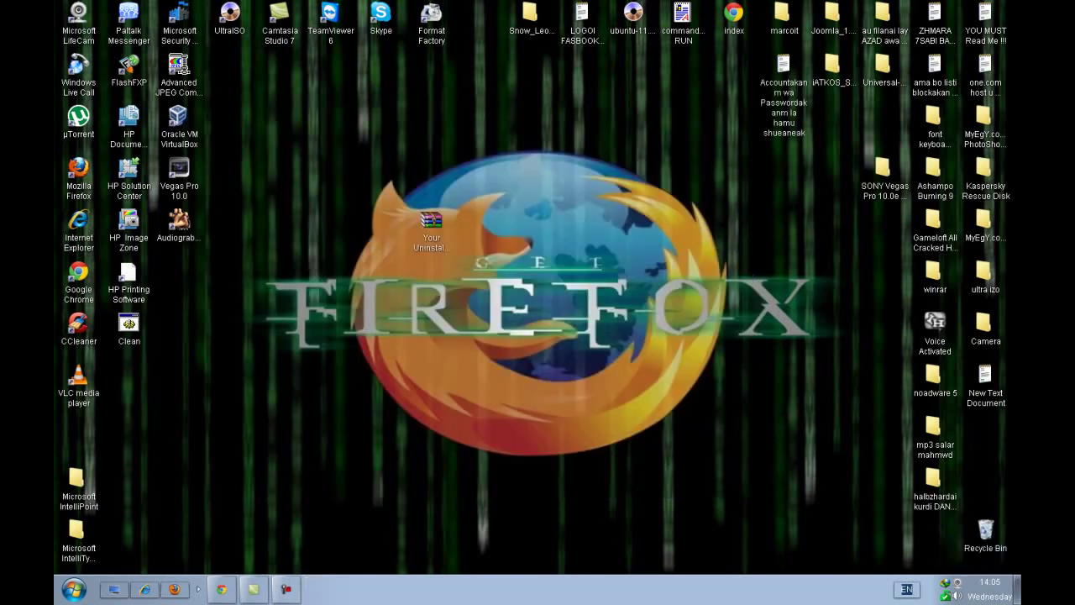
# - Extract the Your Uninstaler 2010 archive directly onto the desktop, replacing all existing files
pyautogui.click(432, 221)
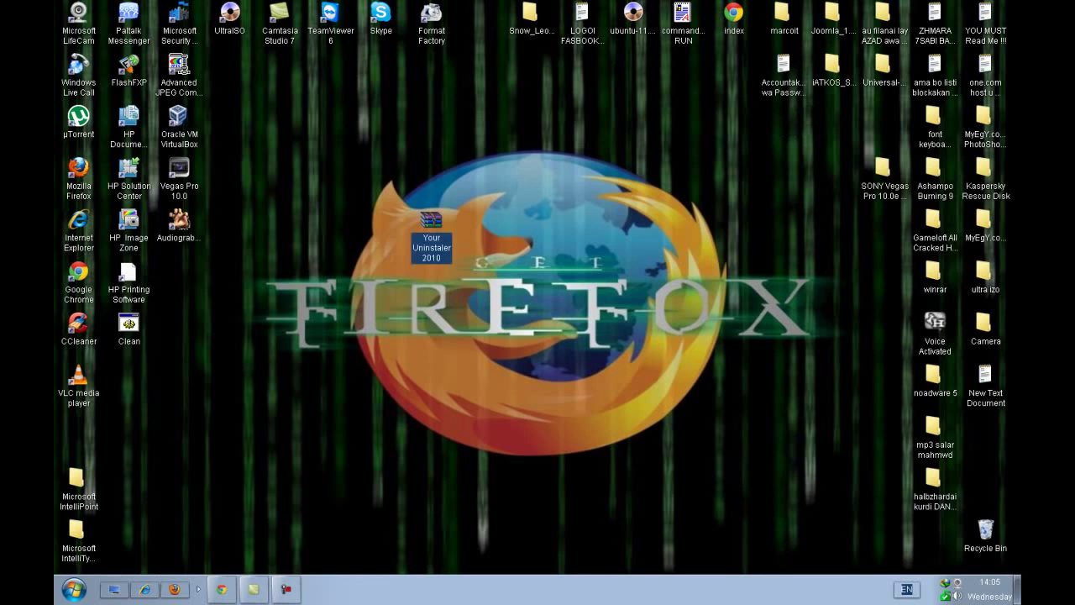
pyautogui.rightClick(428, 239)
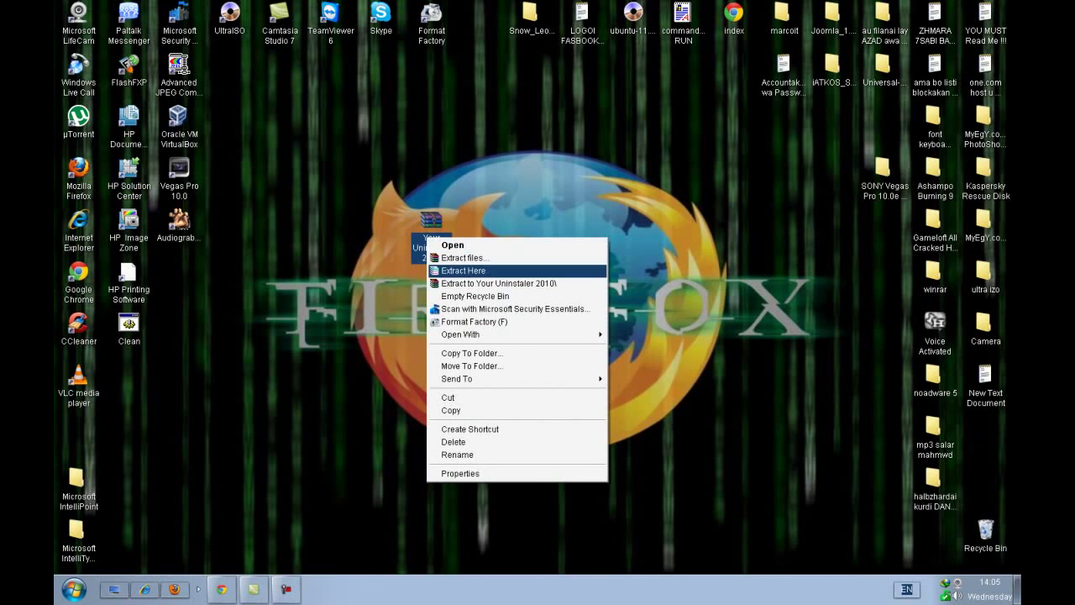
pyautogui.click(463, 270)
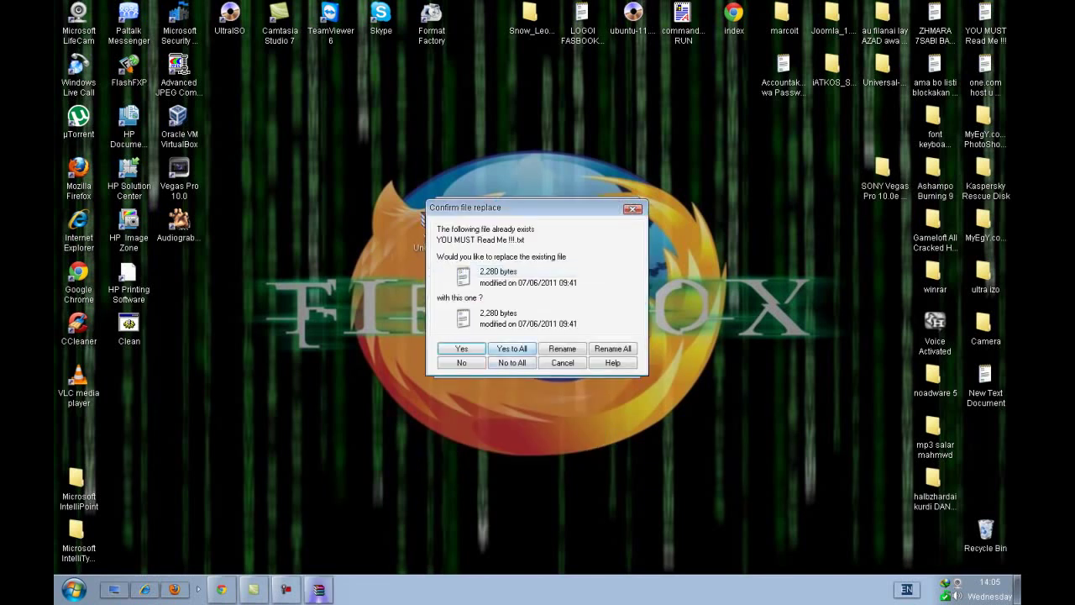
pyautogui.click(511, 348)
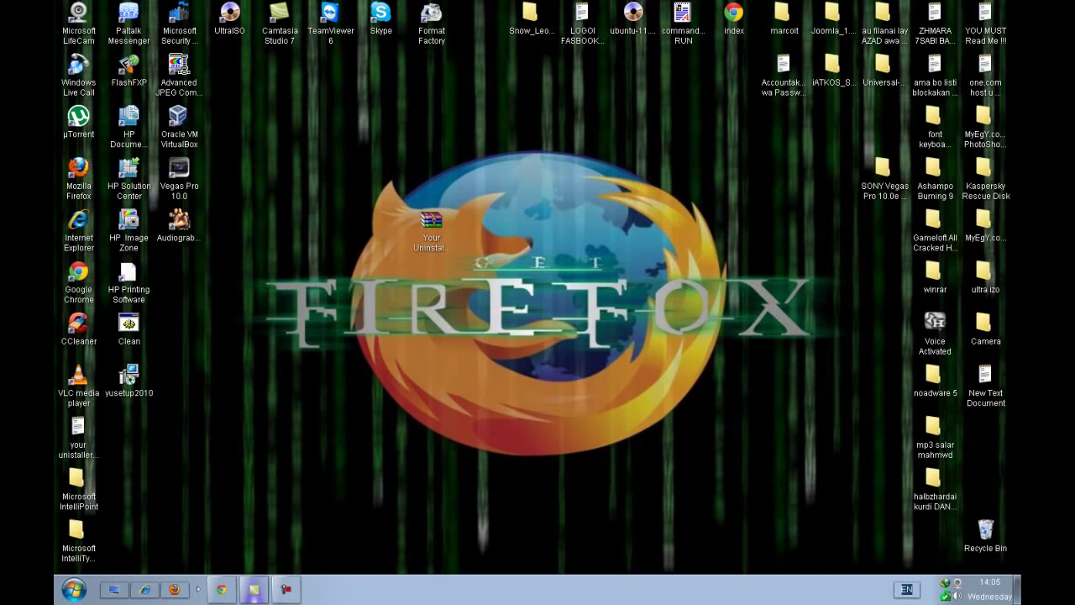
# - Gather the extracted yusetup2010, your unistaller 2010 serial and YOU MUST Read Me !!! files in the middle of the desktop
pyautogui.moveTo(167, 314); pyautogui.dragTo(432, 321)
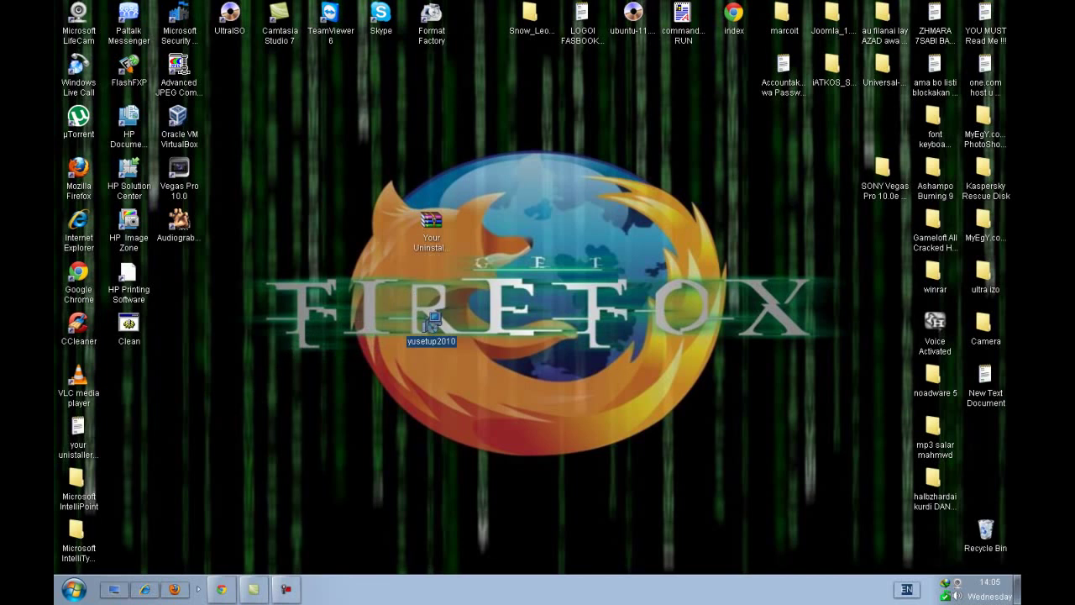
pyautogui.moveTo(75, 431); pyautogui.dragTo(491, 348)
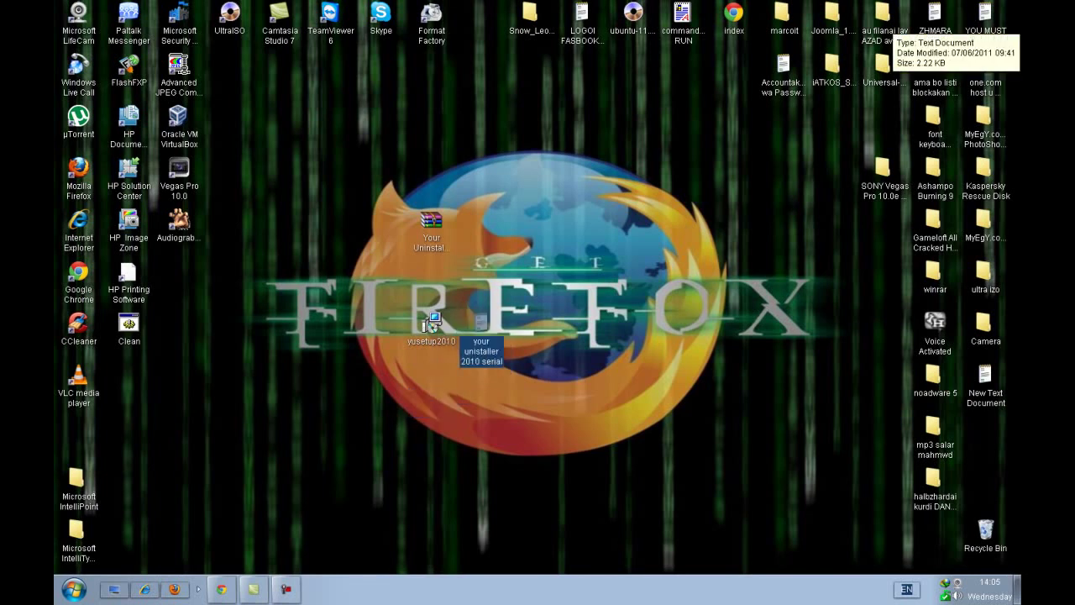
pyautogui.moveTo(985, 17); pyautogui.dragTo(480, 275)
# - View the archive's contents in WinRAR and move the archive away from the extracted files on the desktop
pyautogui.doubleClick(431, 223)
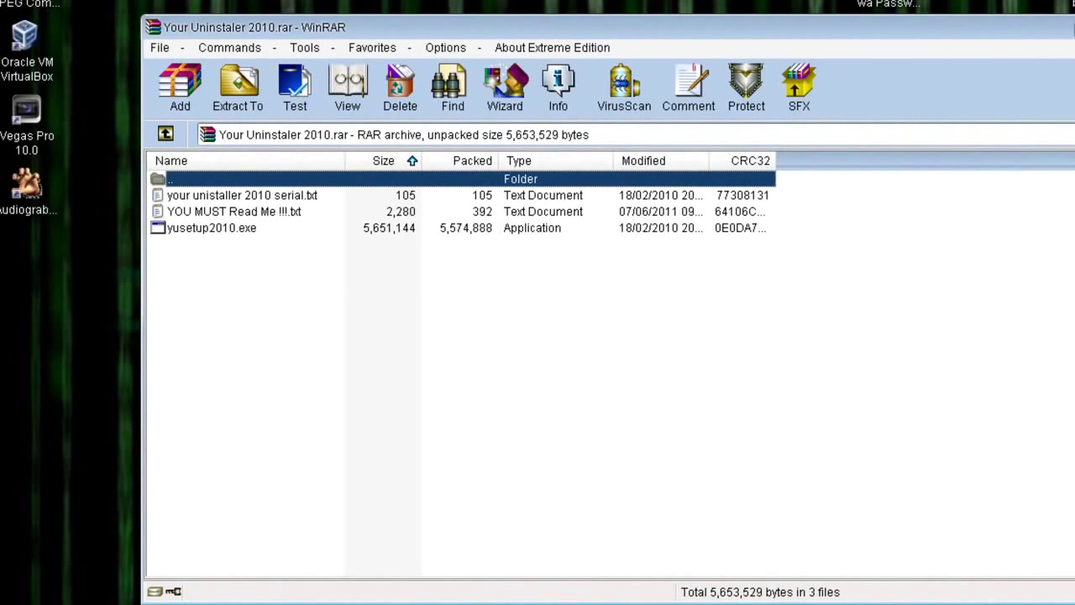
pyautogui.click(212, 228)
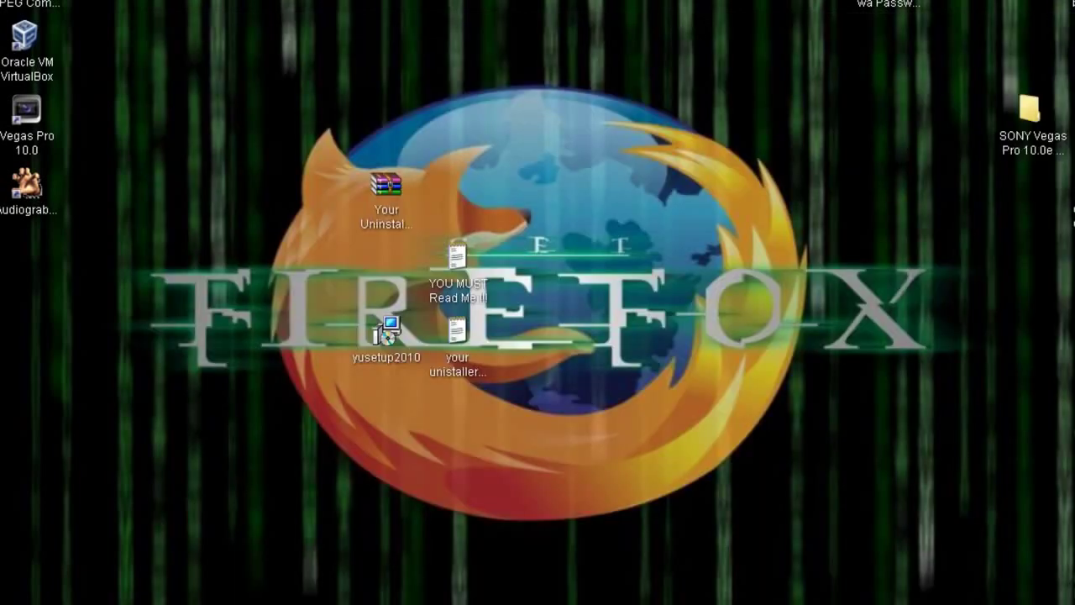
pyautogui.moveTo(386, 185); pyautogui.dragTo(140, 64)
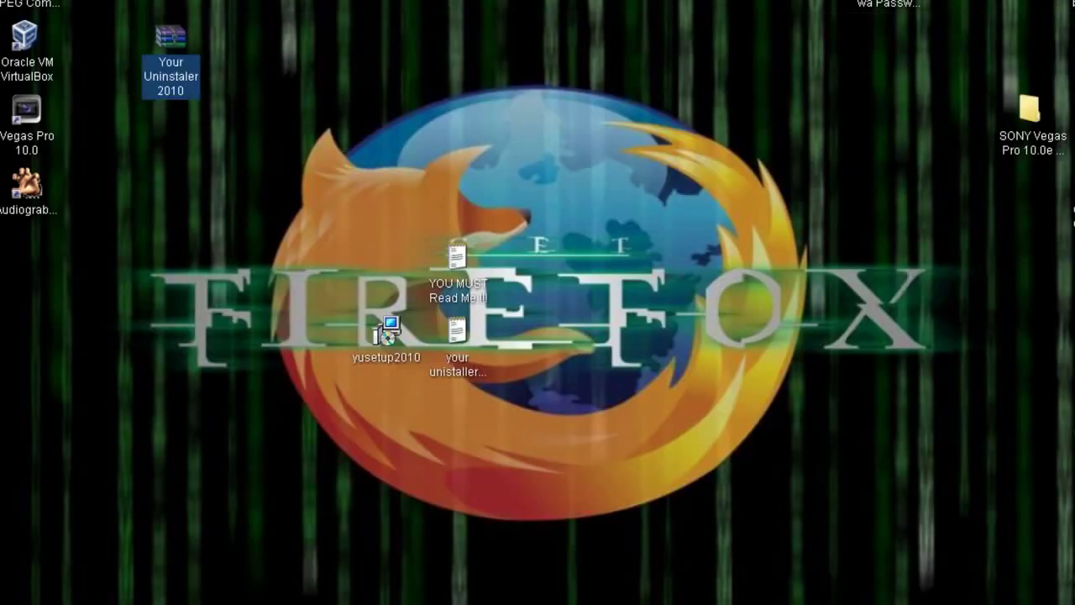
pyautogui.moveTo(508, 397); pyautogui.dragTo(361, 256)
pyautogui.moveTo(386, 331); pyautogui.dragTo(316, 258)
pyautogui.click(470, 252)
# - Open and close the YOU MUST Read Me !!! text file, and move it away from the setup files
pyautogui.doubleClick(392, 192)
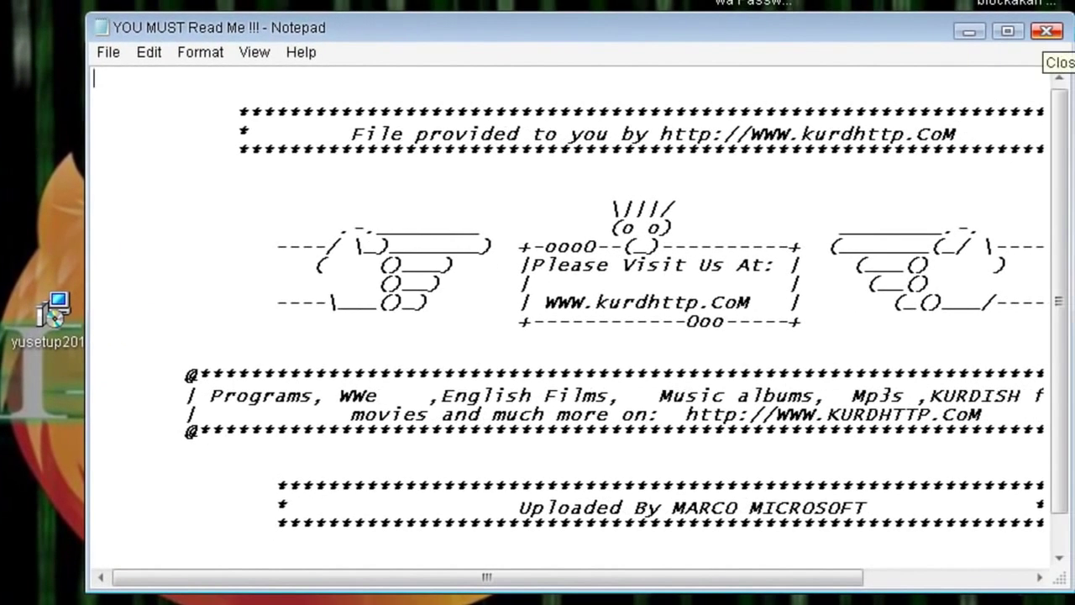
pyautogui.click(1046, 31)
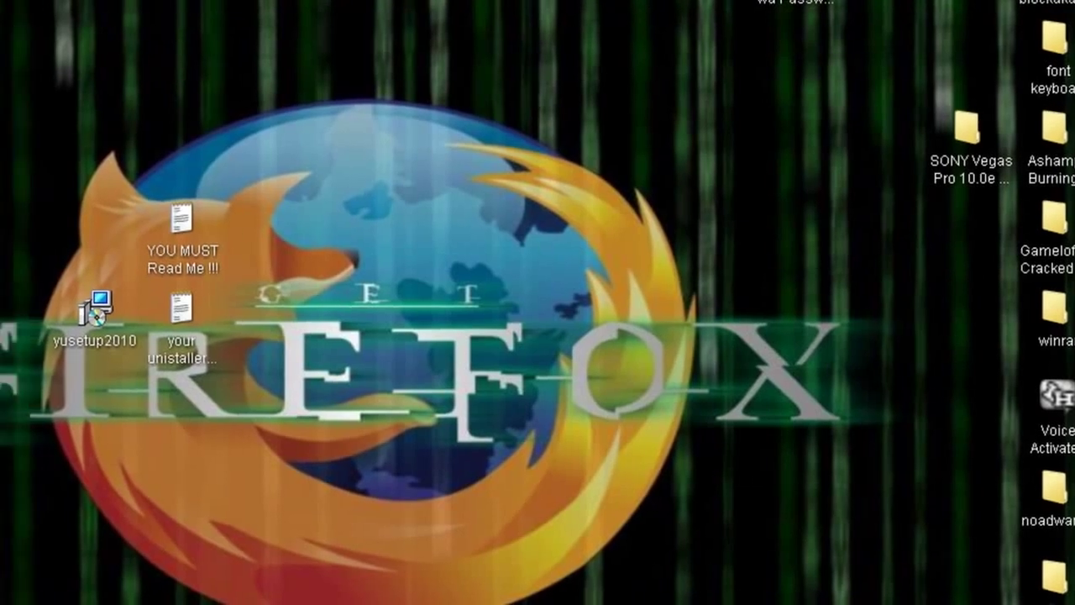
pyautogui.moveTo(141, 220); pyautogui.dragTo(928, 134)
# - Open the your unistaller 2010 serial text file in Notepad, view its contents and minimize it
pyautogui.doubleClick(375, 317)
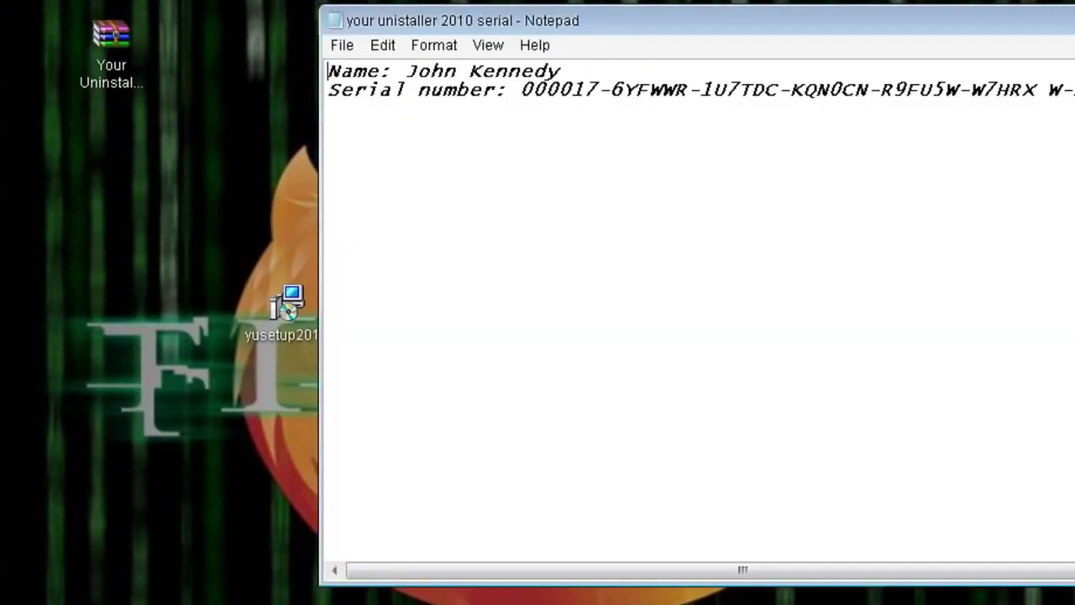
pyautogui.moveTo(756, 21); pyautogui.dragTo(585, 23)
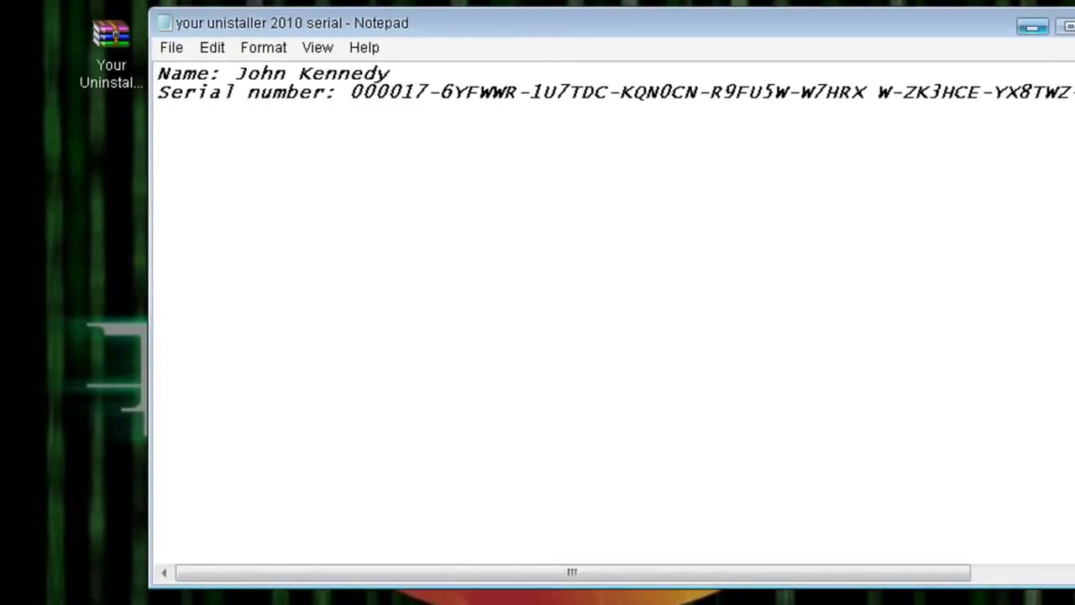
pyautogui.click(1032, 27)
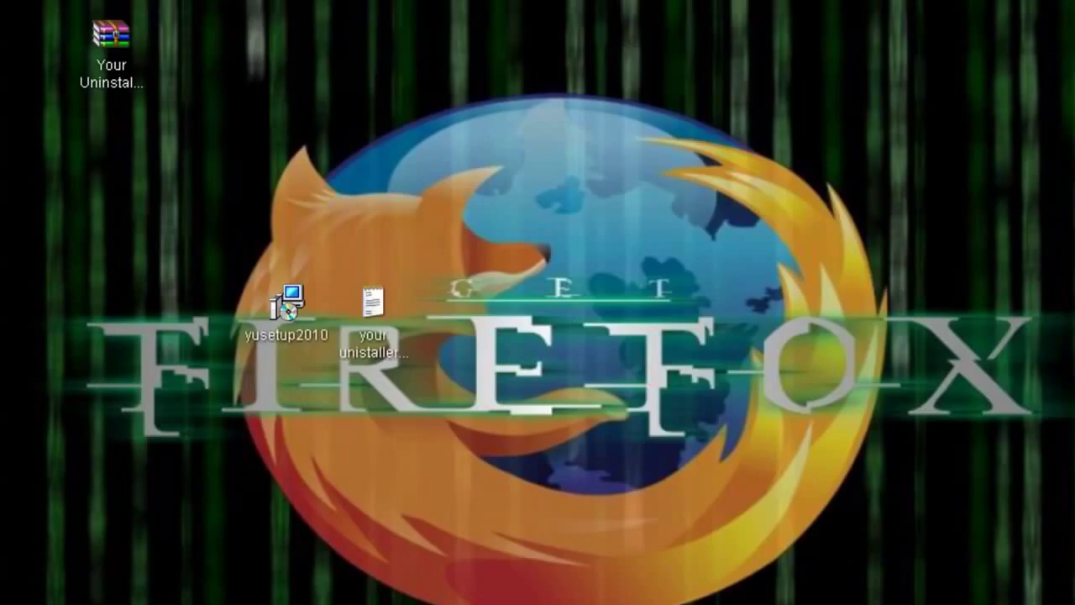
# - Place the yusetup2010 installer above the serial text file, launch it and choose English as the setup language
pyautogui.moveTo(286, 304); pyautogui.dragTo(374, 217)
pyautogui.click(487, 227)
pyautogui.click(375, 220)
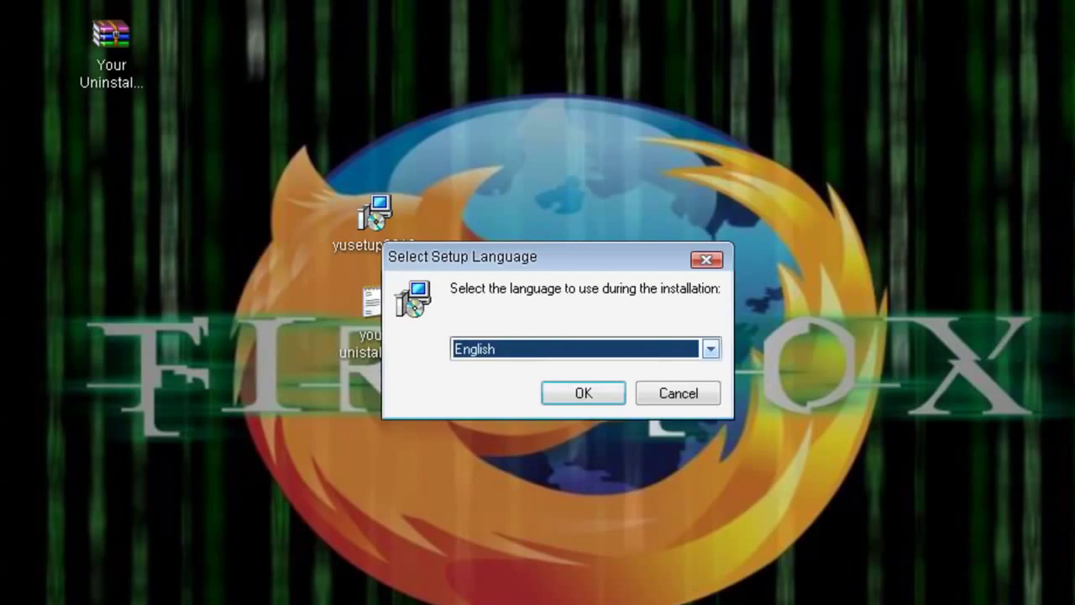
pyautogui.click(711, 348)
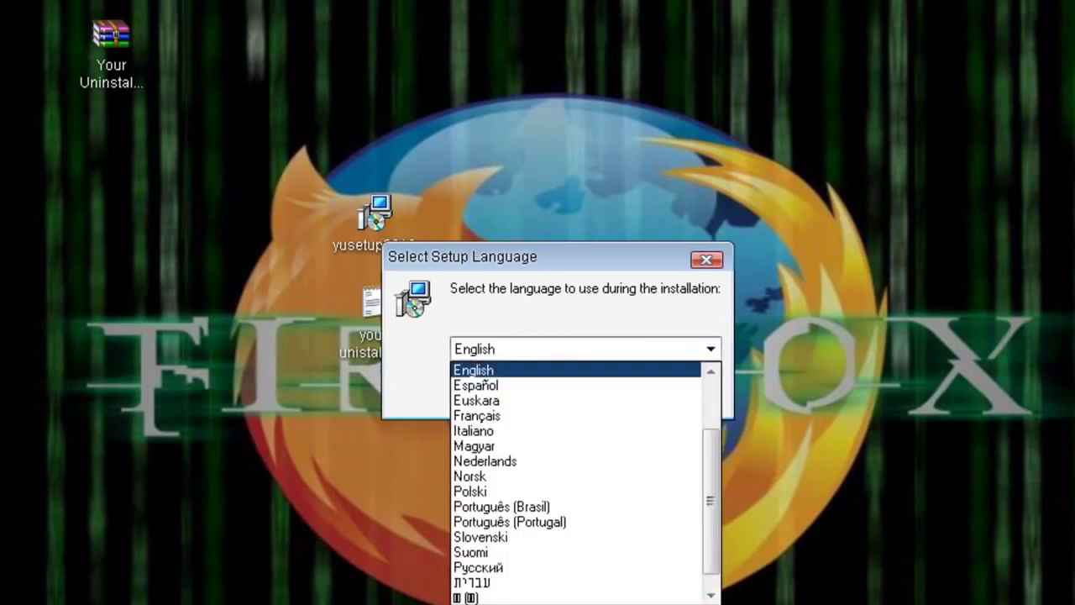
pyautogui.click(710, 349)
pyautogui.moveTo(557, 257); pyautogui.dragTo(558, 229)
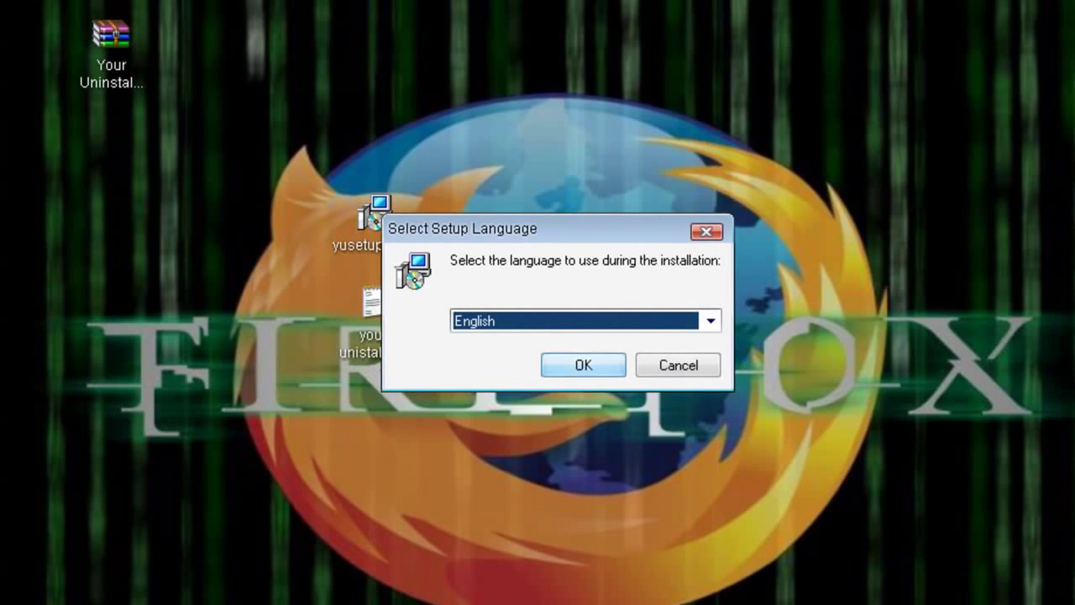
pyautogui.click(583, 365)
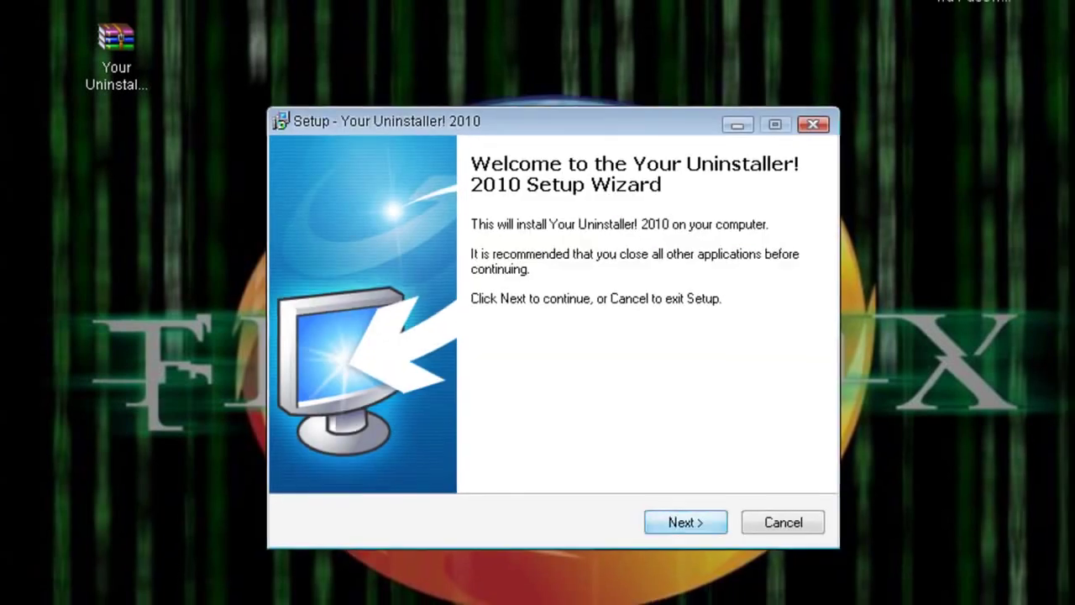
# - Proceed past the setup welcome page and accept the Your Uninstaller! 2010 license agreement
pyautogui.press('Return')
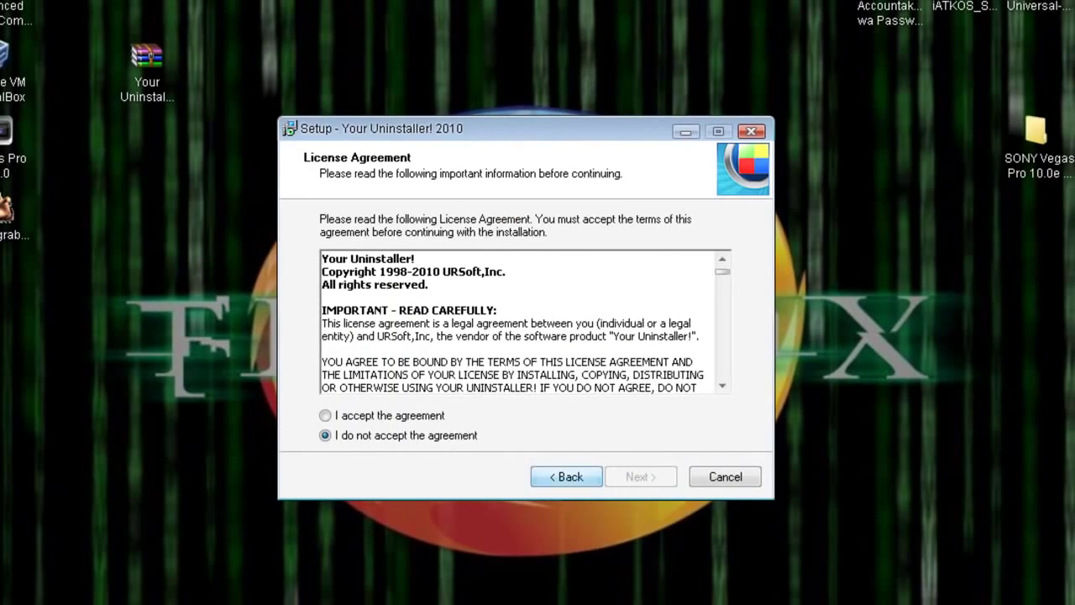
pyautogui.moveTo(722, 272); pyautogui.dragTo(722, 372)
pyautogui.click(326, 416)
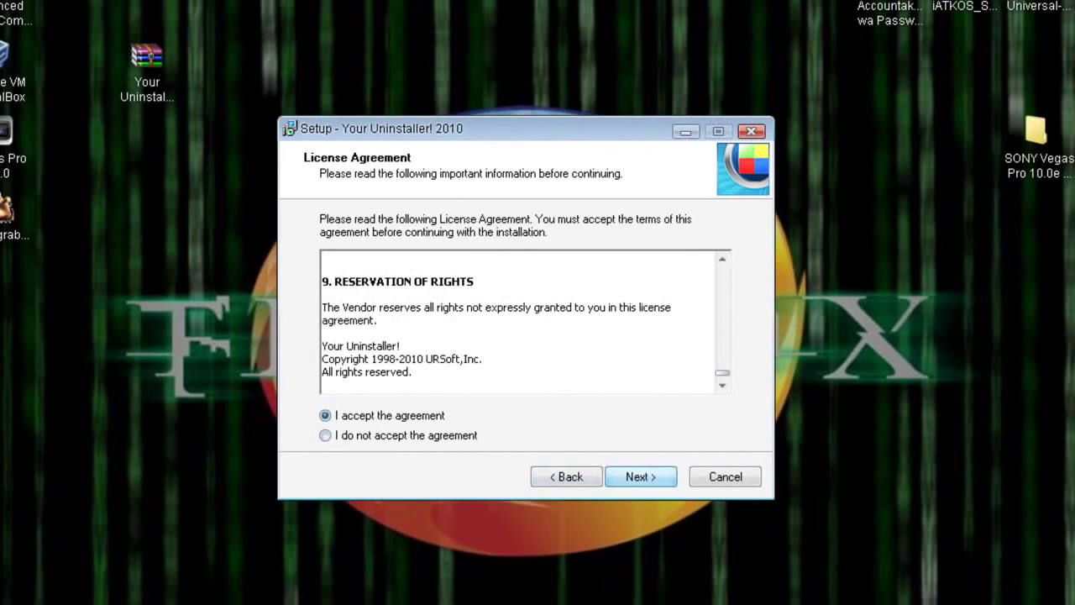
pyautogui.click(641, 477)
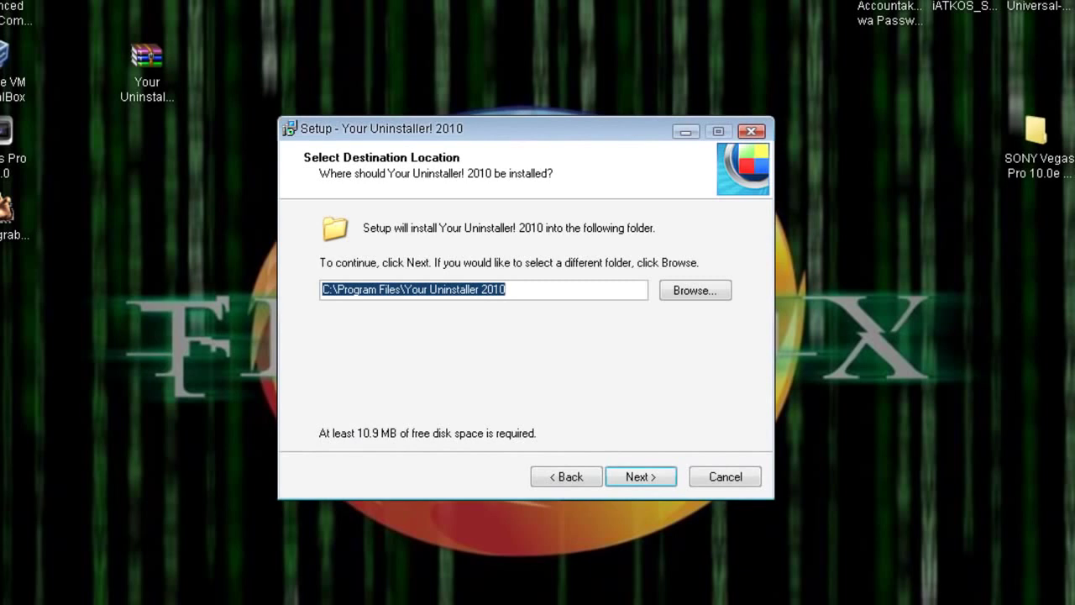
# - Install to C:\Program Files\Your Uninstaller 2010 with the default Start Menu folder and a Quick Launch icon
pyautogui.click(641, 476)
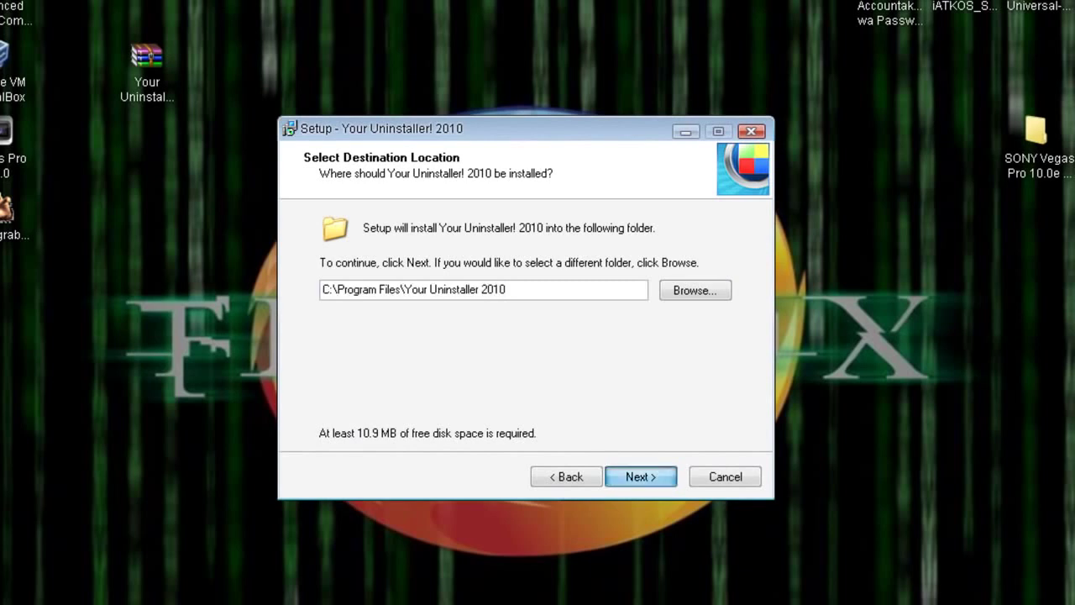
pyautogui.click(641, 476)
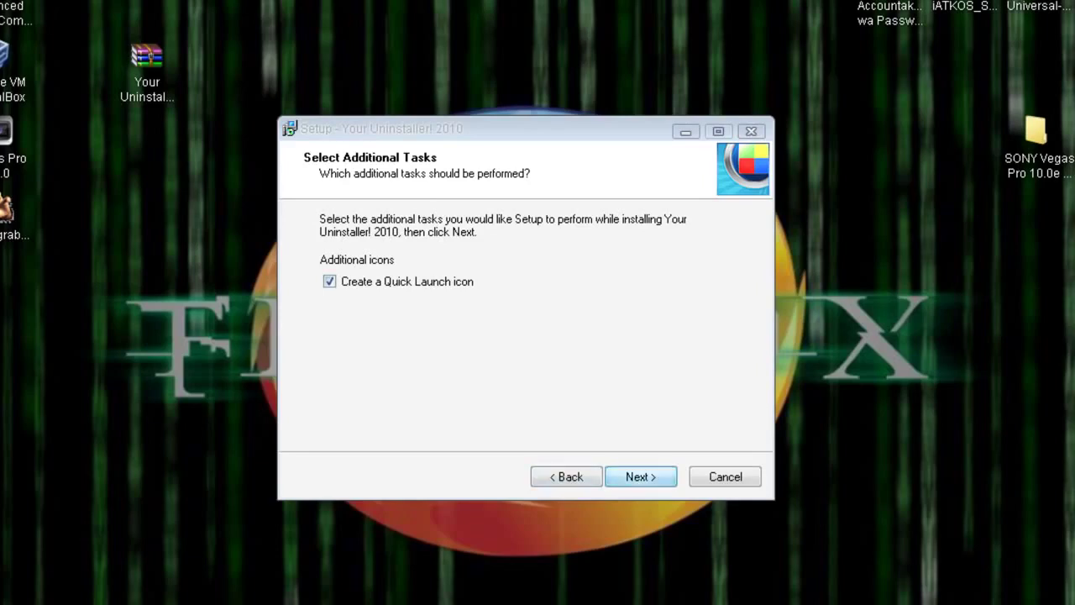
pyautogui.click(640, 476)
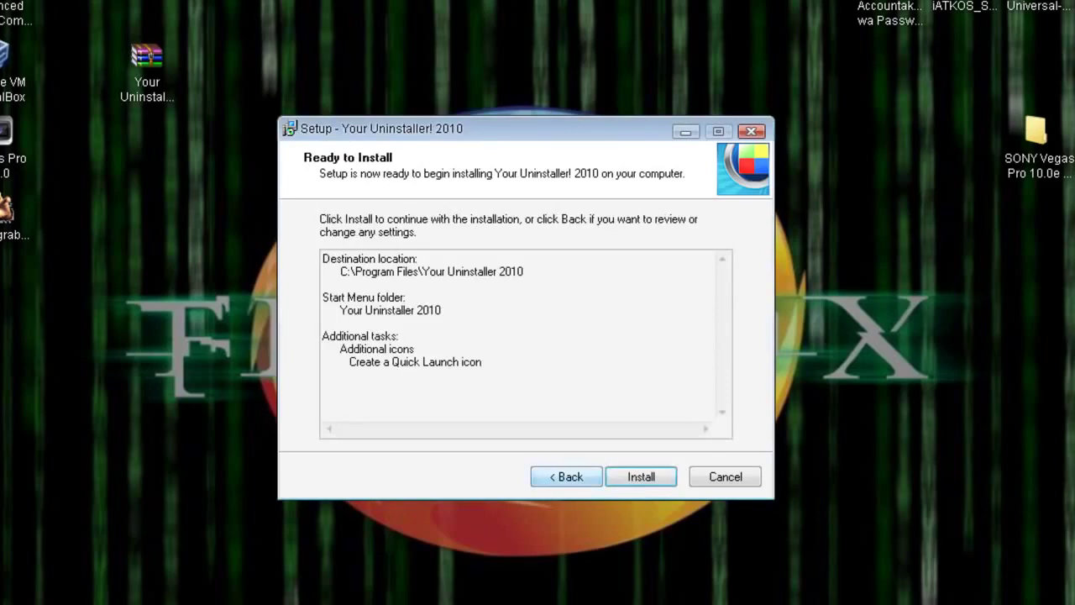
pyautogui.click(641, 476)
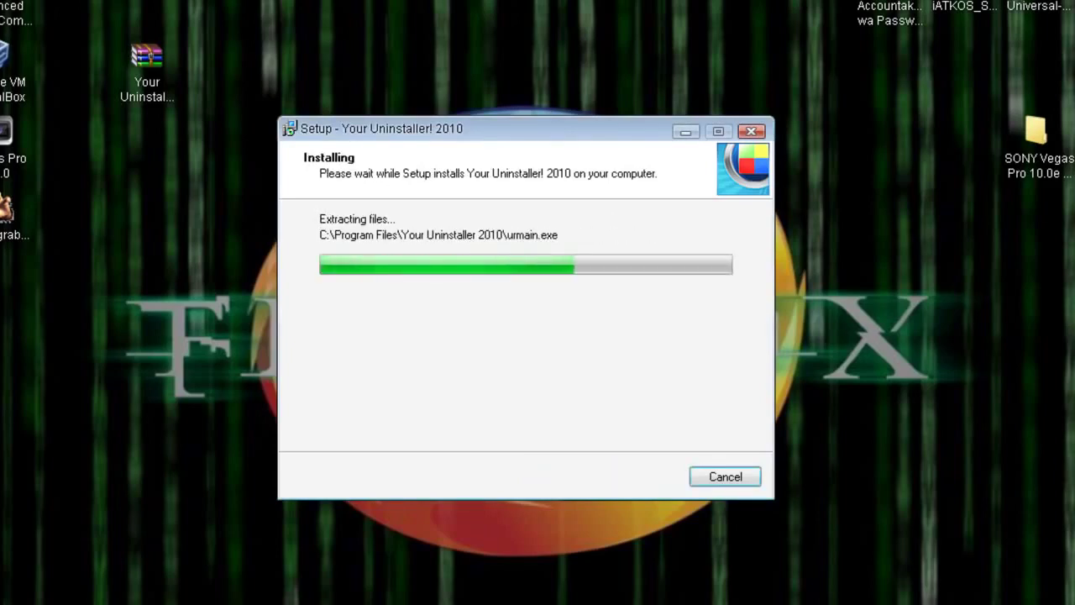
# - Move the Your Uninstaller archive above the SONY Vegas Pro folder on the desktop and reposition the setup window
pyautogui.moveTo(147, 59); pyautogui.dragTo(22, 287)
pyautogui.click(88, 294)
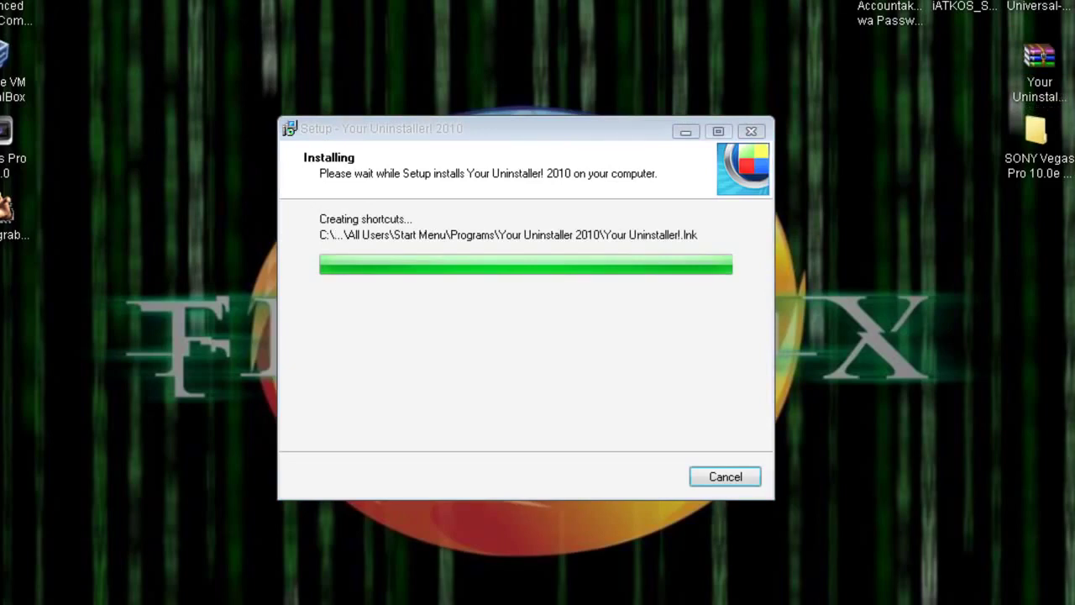
pyautogui.moveTo(526, 128); pyautogui.dragTo(549, 141)
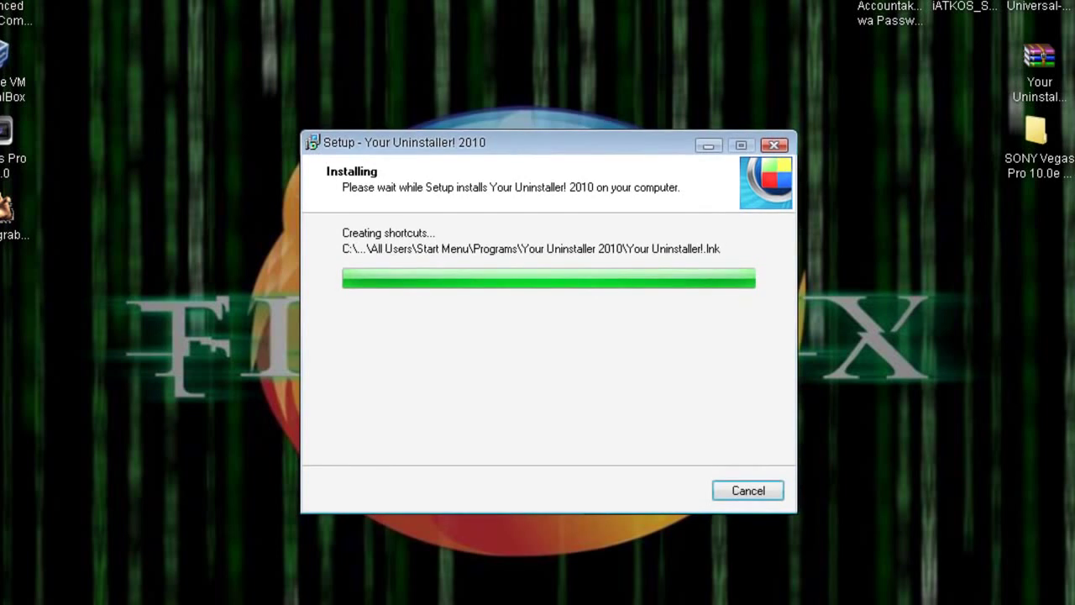
pyautogui.moveTo(548, 143); pyautogui.dragTo(488, 161)
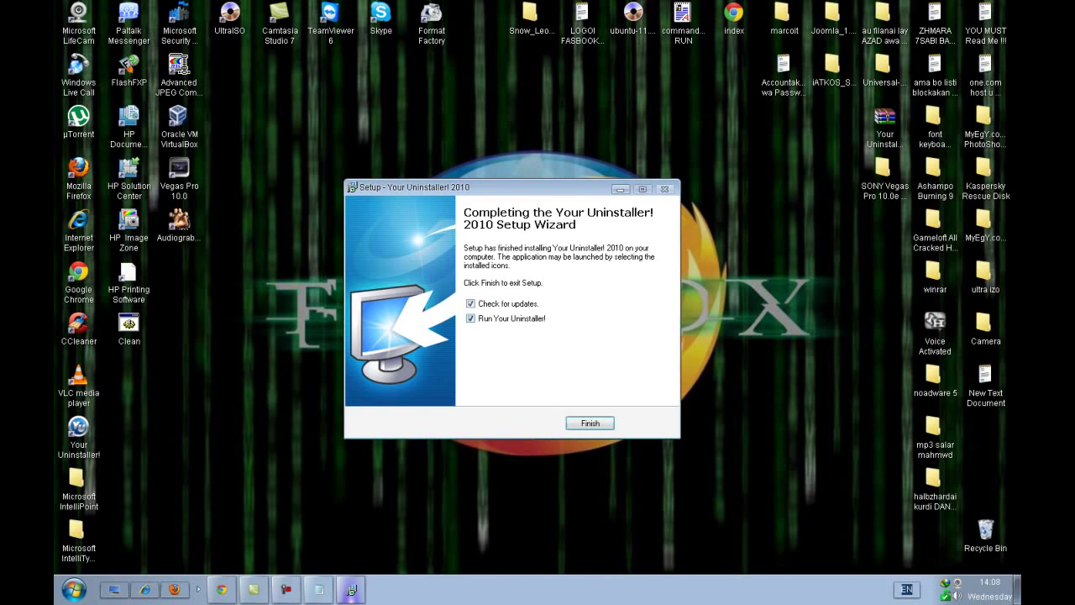
# - Finish the setup wizard with the update check turned off and Your Uninstaller! set to run, and reposition the trial reminder
pyautogui.click(472, 304)
pyautogui.click(590, 423)
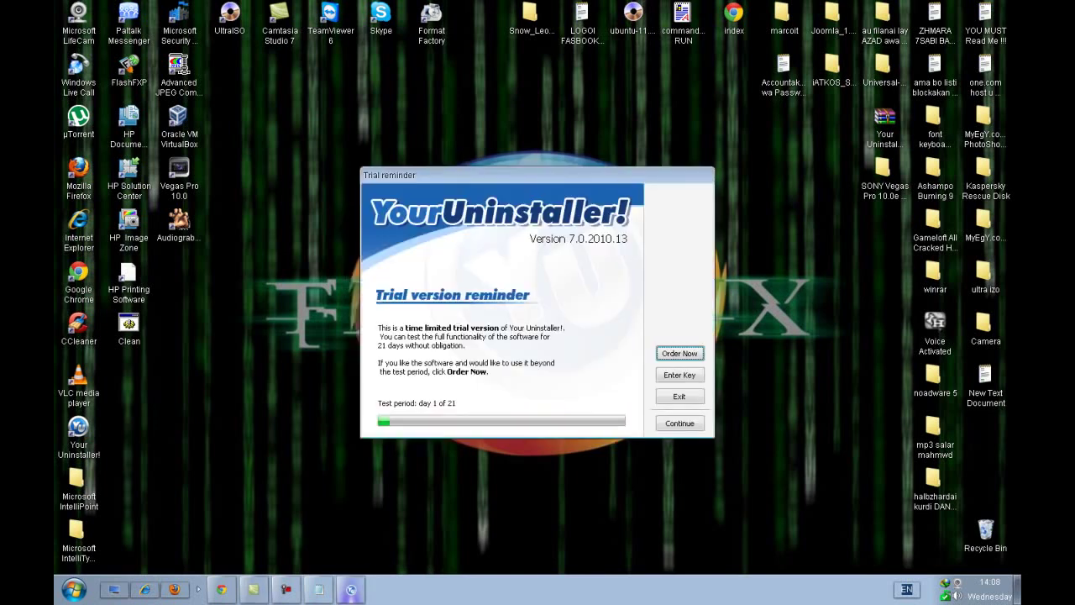
pyautogui.moveTo(537, 175); pyautogui.dragTo(540, 151)
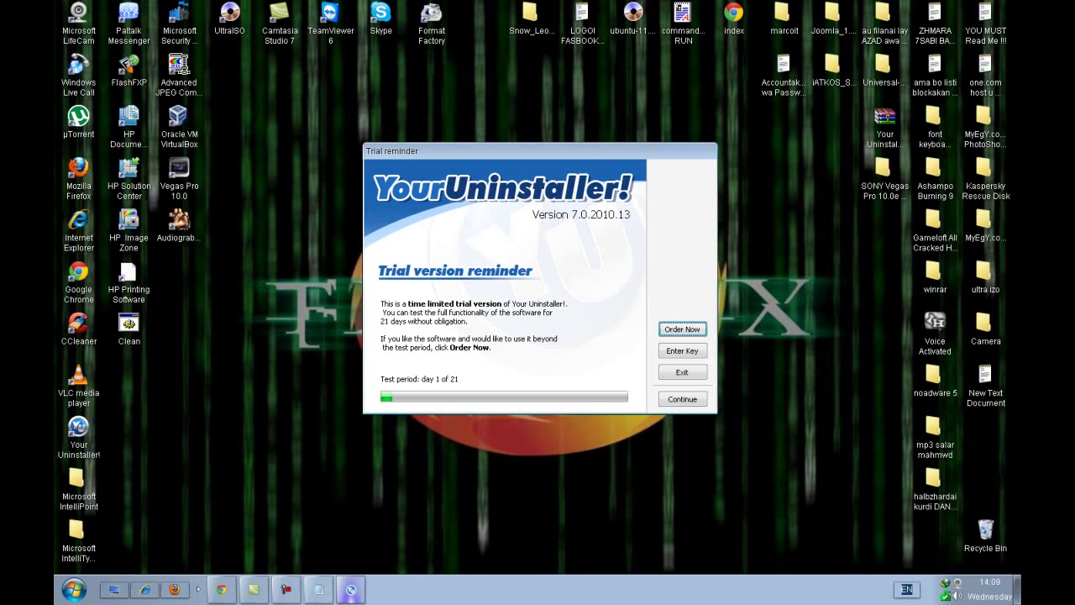
# - Bring up the serial text file in Notepad, move it beside the trial reminder and open the registration code entry
pyautogui.click(319, 589)
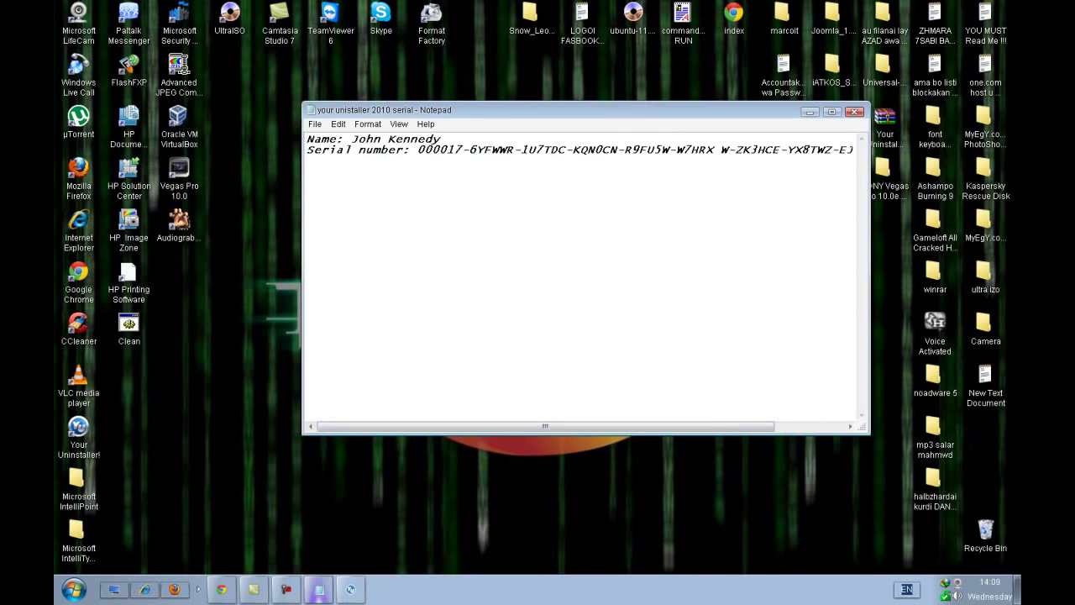
pyautogui.moveTo(579, 110); pyautogui.dragTo(396, 67)
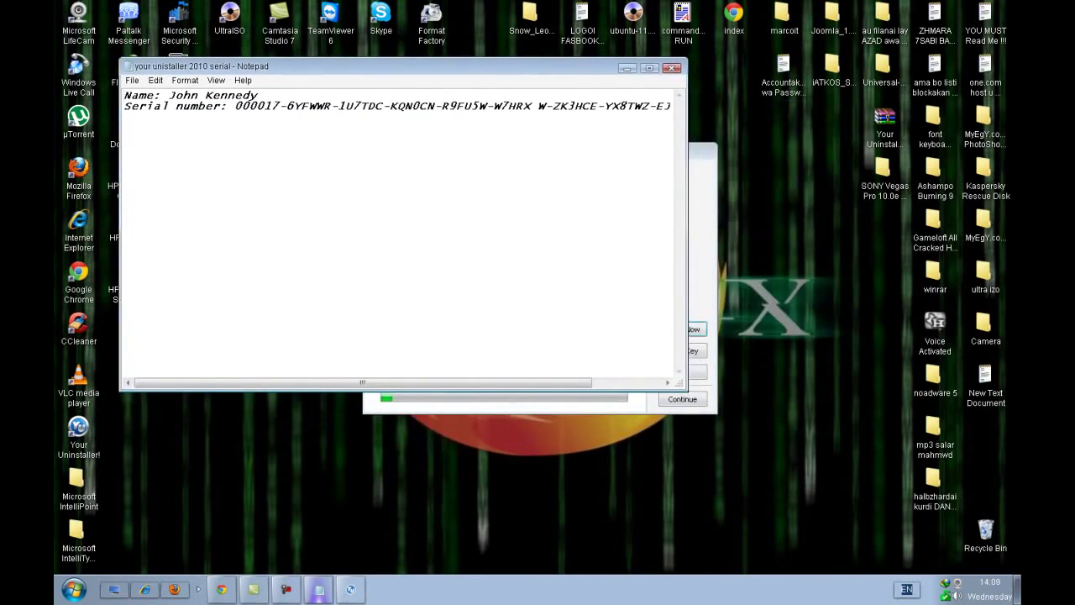
pyautogui.click(703, 243)
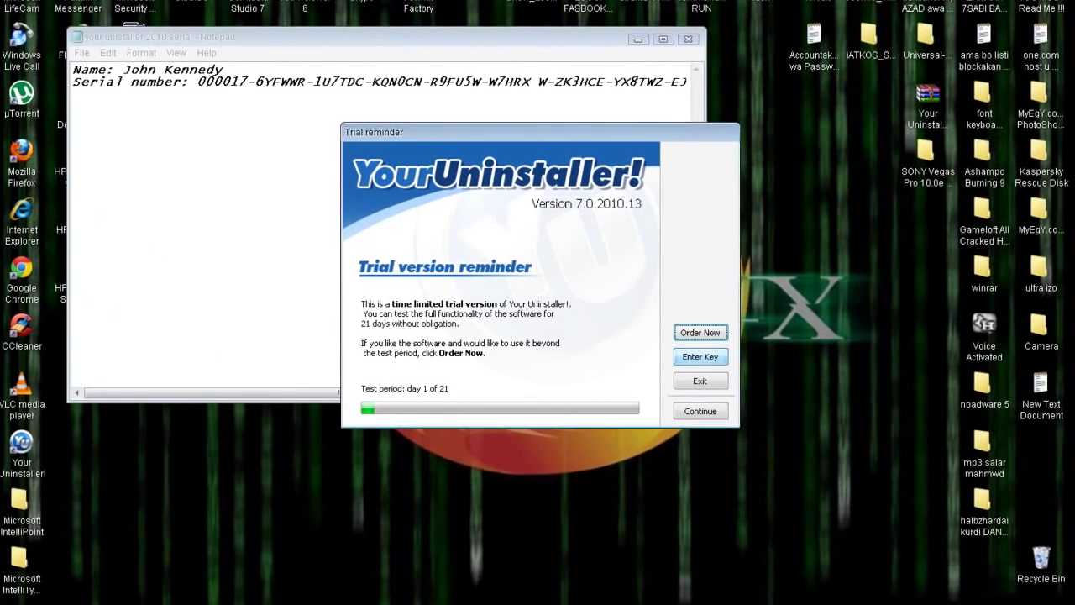
pyautogui.click(682, 351)
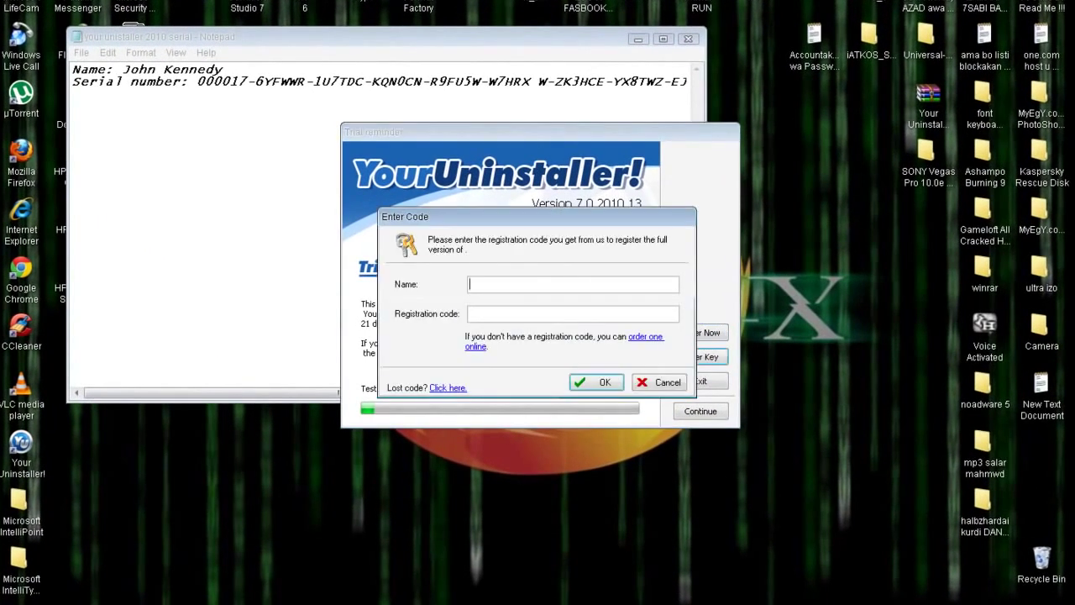
# - Copy the registrant's name from the serial text file into the Name field of the Enter Code dialog
pyautogui.moveTo(224, 70); pyautogui.dragTo(123, 69)
pyautogui.rightClick(131, 68)
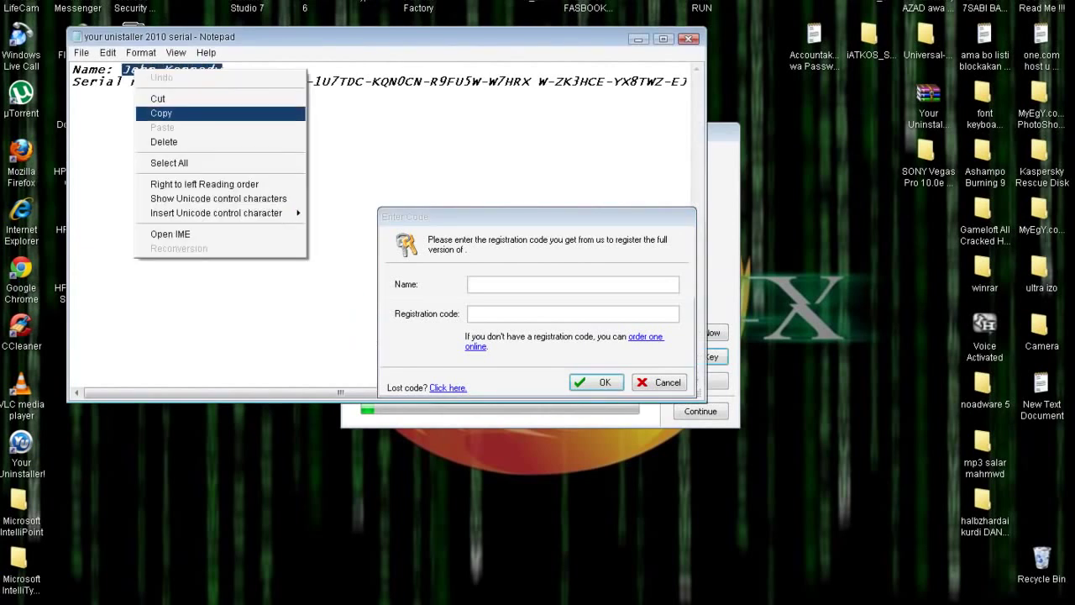
pyautogui.click(168, 113)
pyautogui.click(521, 285)
pyautogui.rightClick(521, 286)
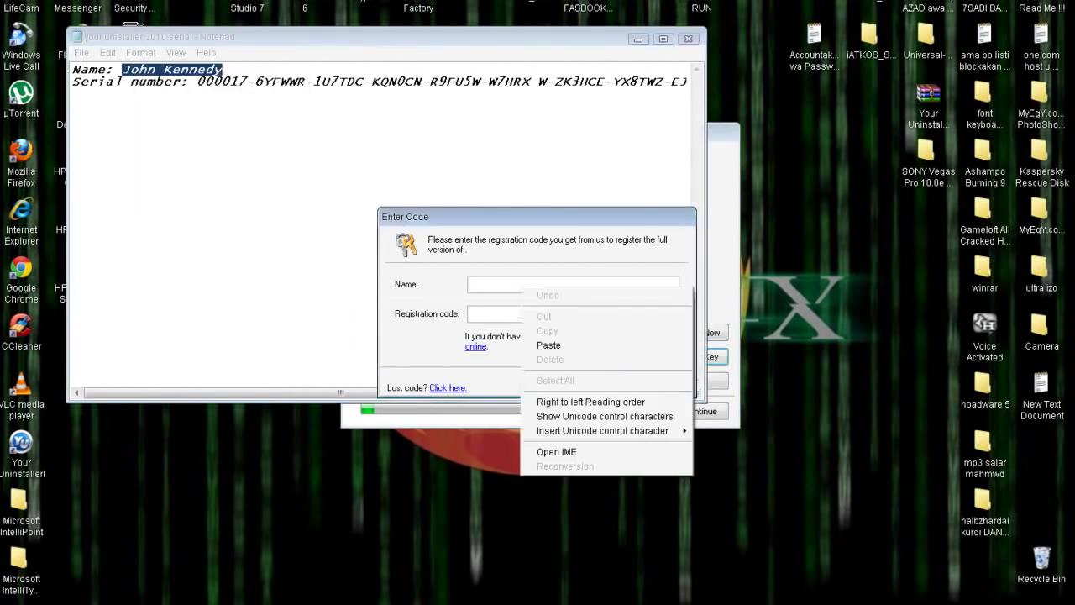
pyautogui.click(548, 345)
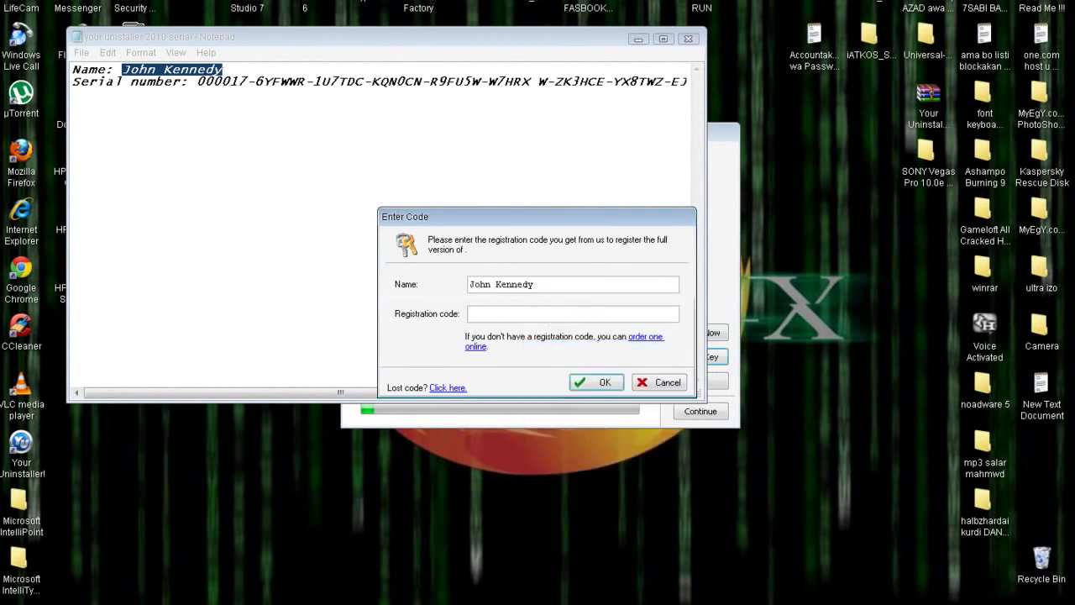
# - Copy the serial number from the text file into the Registration code field and register the product
pyautogui.click(287, 82)
pyautogui.moveTo(196, 81); pyautogui.dragTo(687, 82)
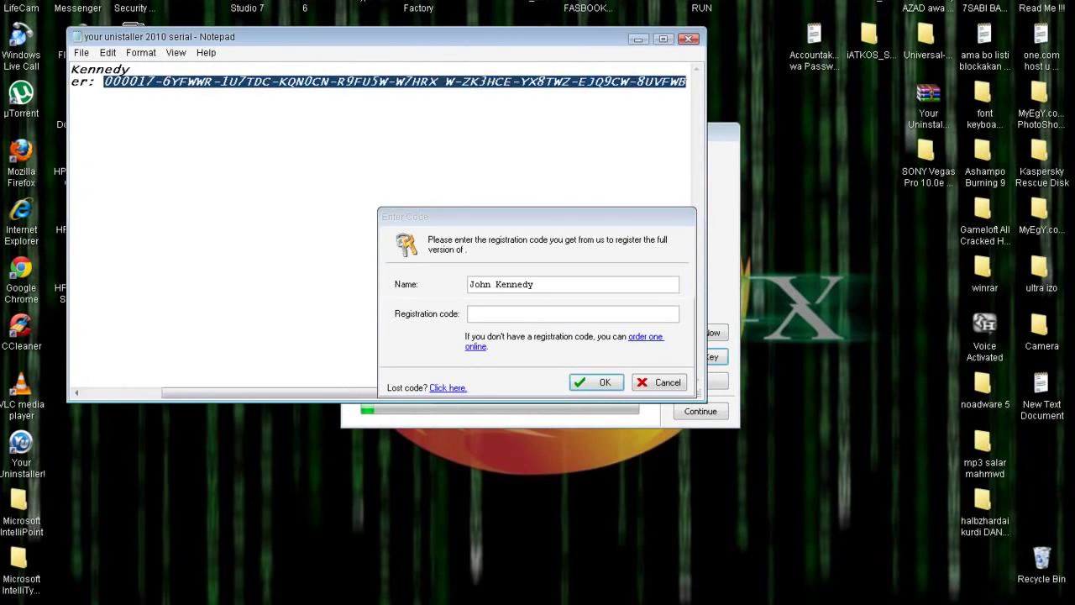
pyautogui.rightClick(528, 80)
pyautogui.click(698, 125)
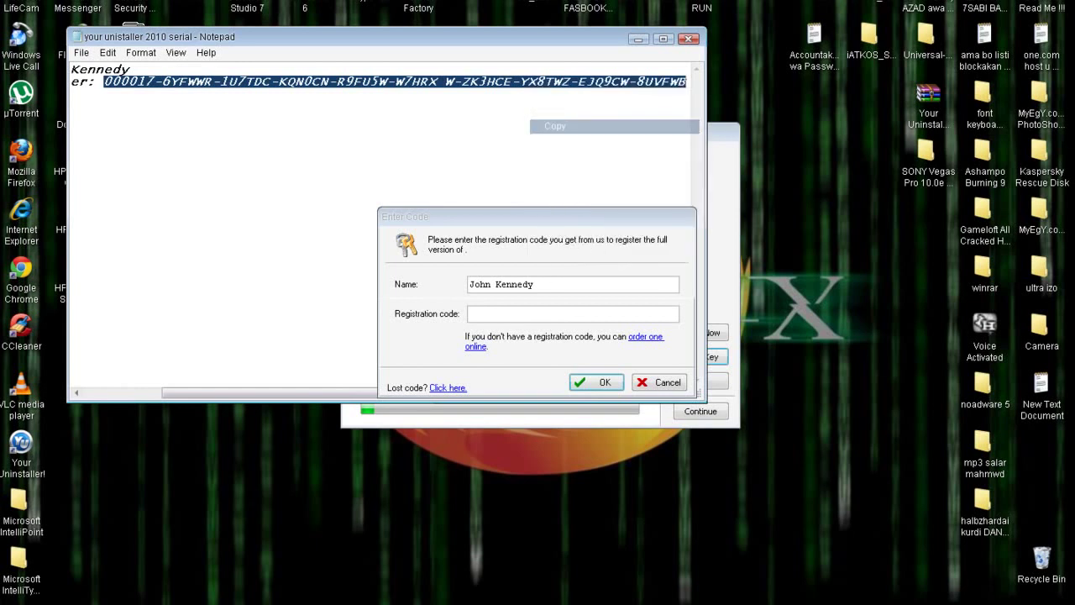
pyautogui.click(478, 315)
pyautogui.rightClick(478, 316)
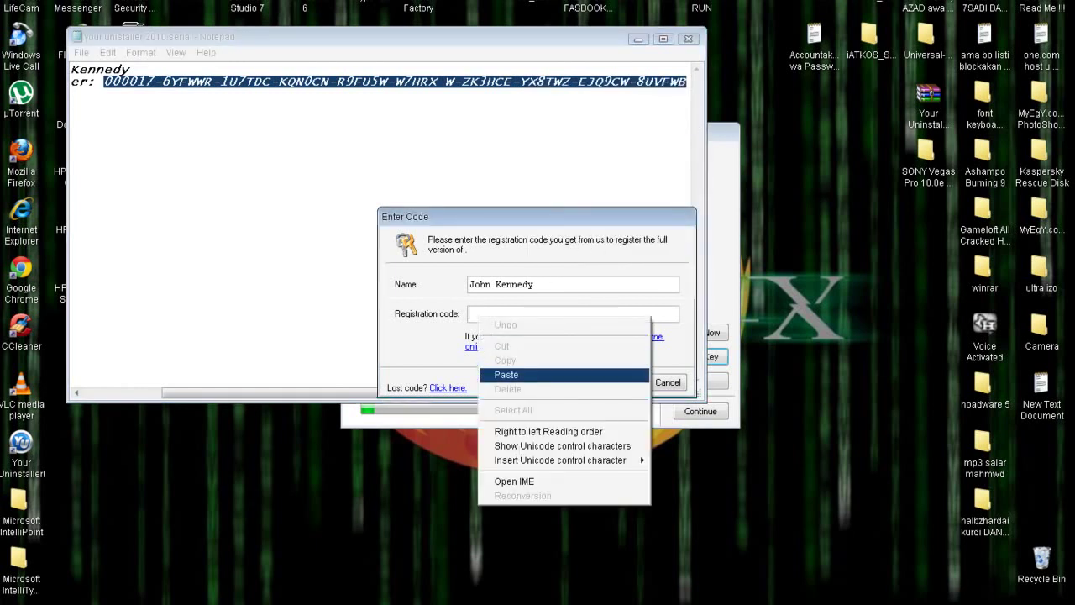
pyautogui.click(507, 375)
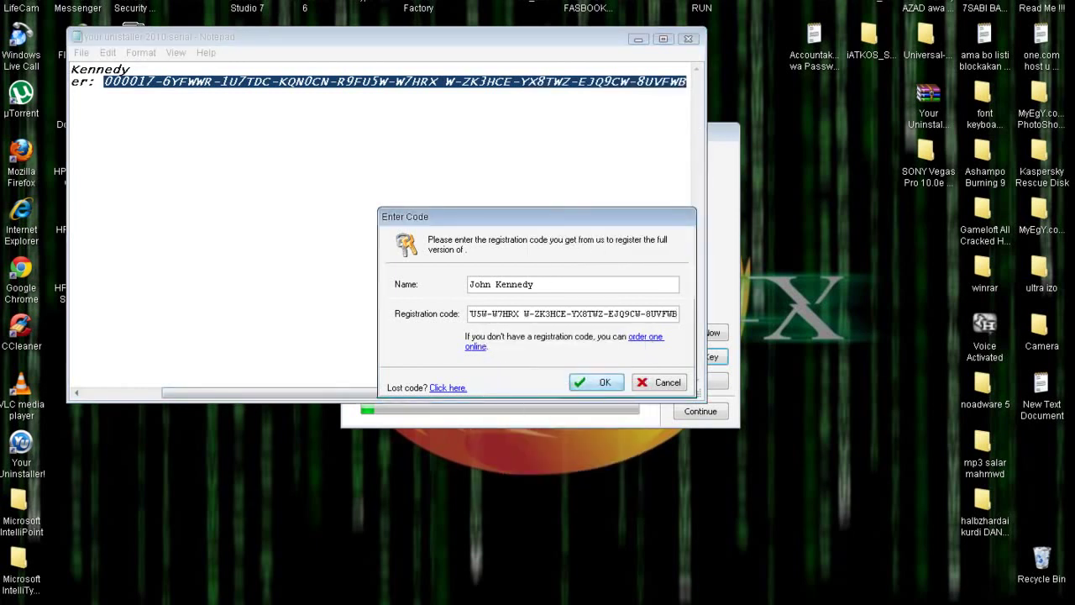
pyautogui.click(598, 383)
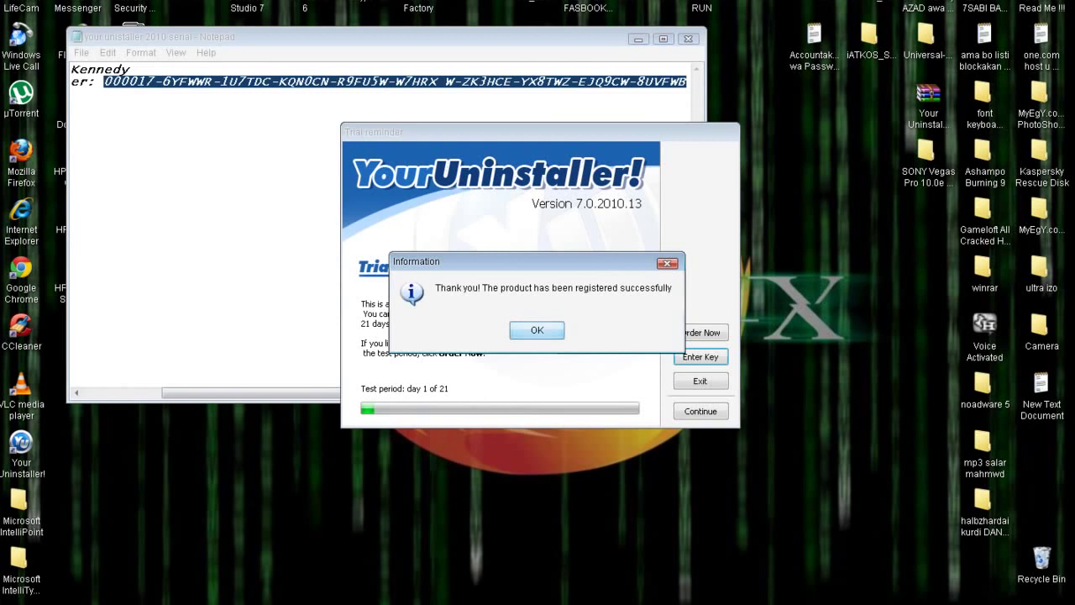
pyautogui.click(537, 330)
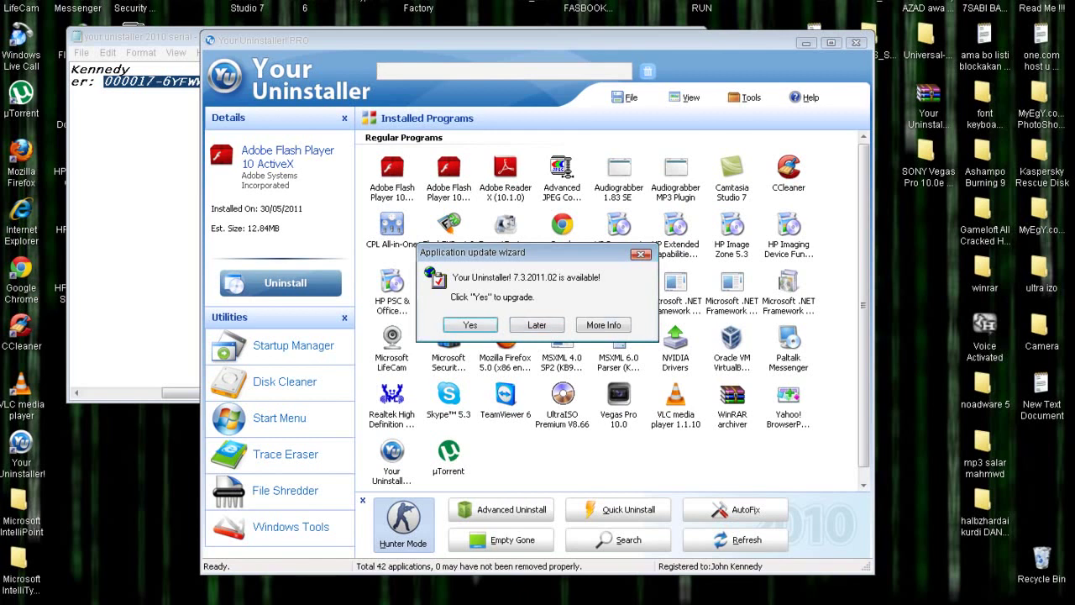
# - Postpone the upgrade to Your Uninstaller! 7.3.2011.02 and close the serial text file in Notepad
pyautogui.click(537, 325)
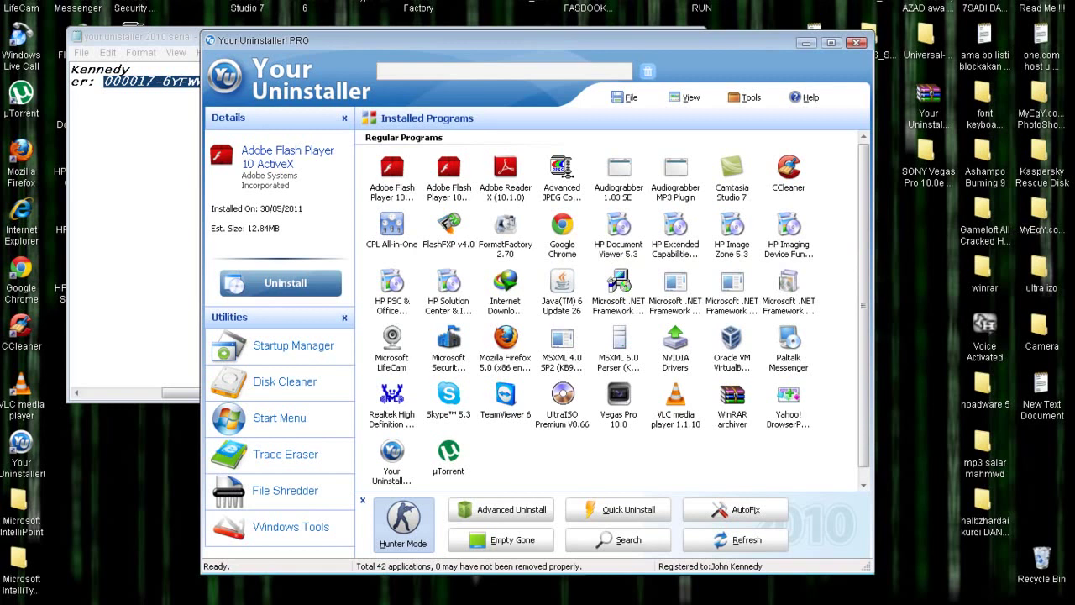
pyautogui.hotkey('alt', 'Tab')
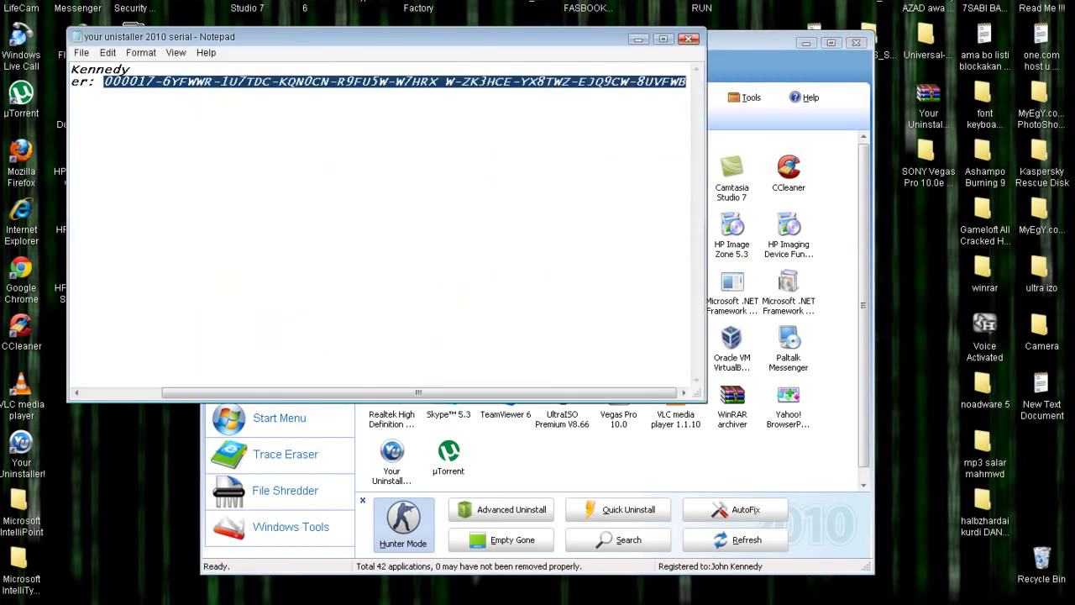
pyautogui.click(689, 38)
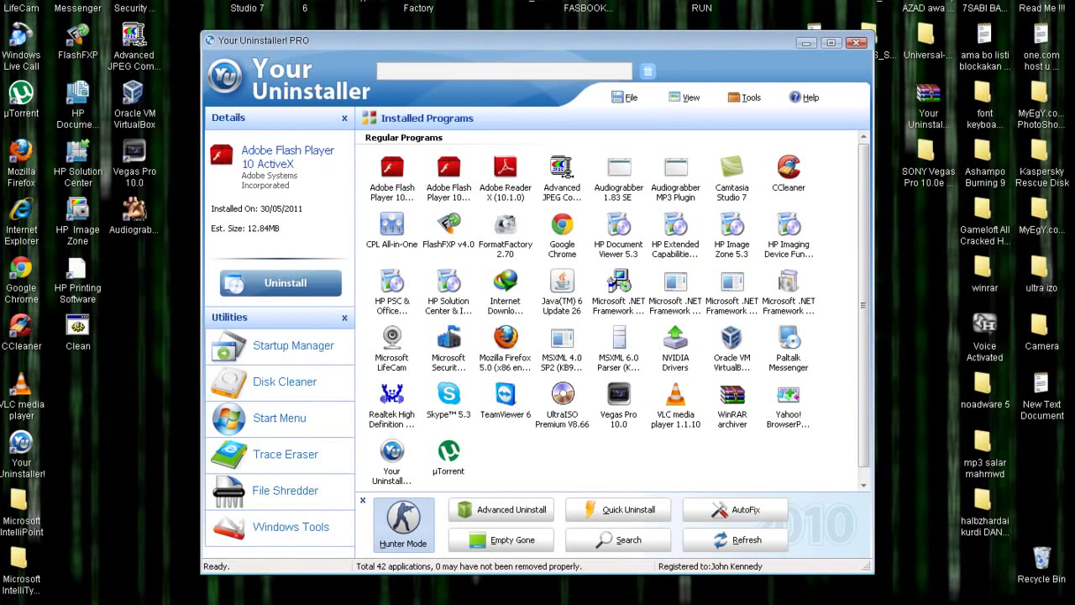
# - In the Update options, set the check interval to 1 month, turn off automatic checking for program updates and news, and save
pyautogui.moveTo(689, 40); pyautogui.dragTo(689, 32)
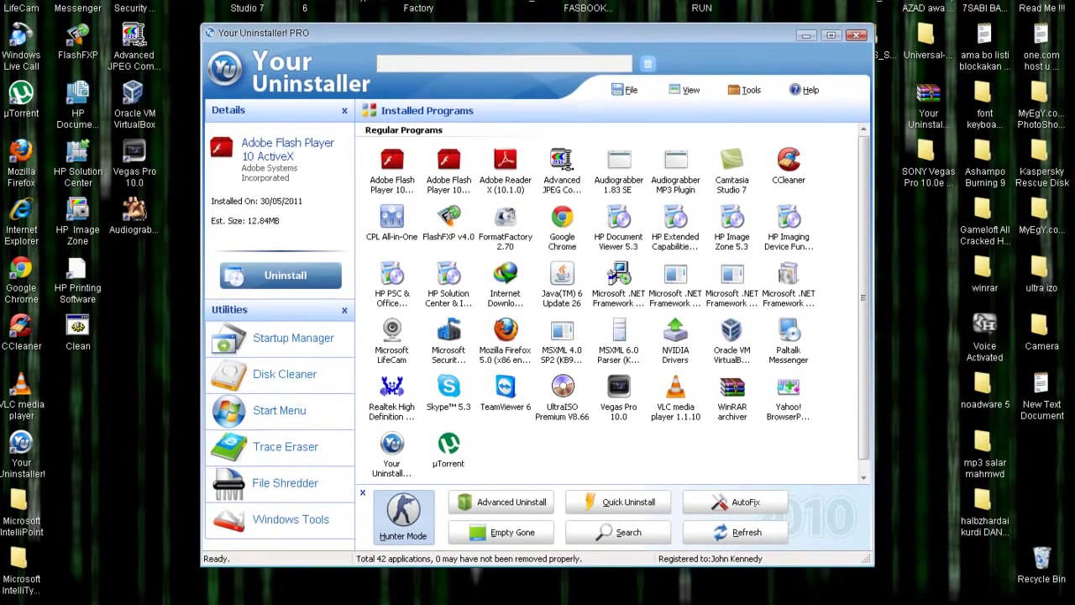
pyautogui.click(745, 90)
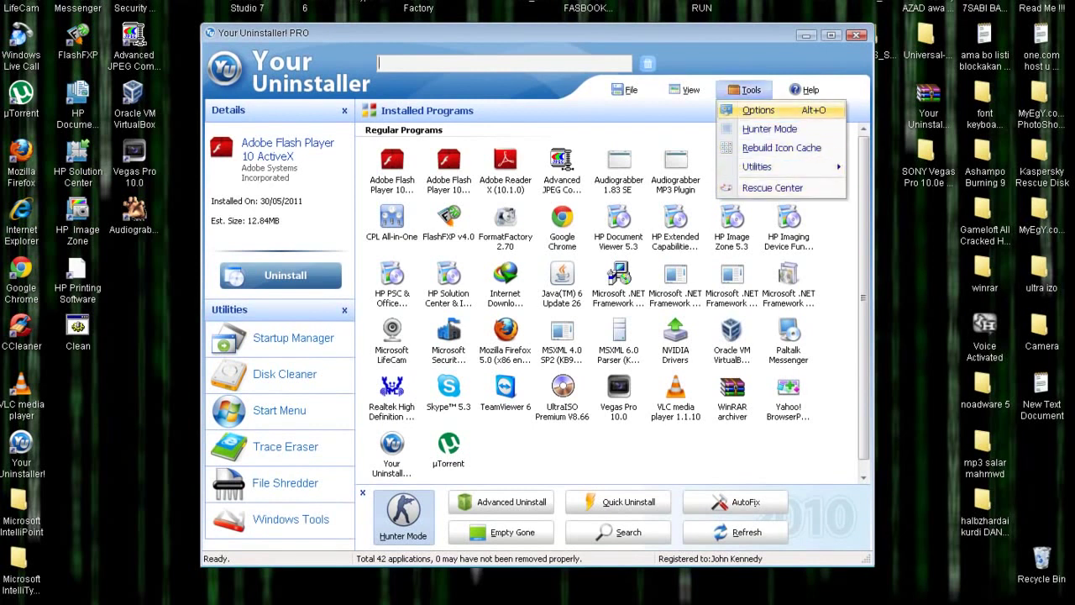
pyautogui.click(758, 110)
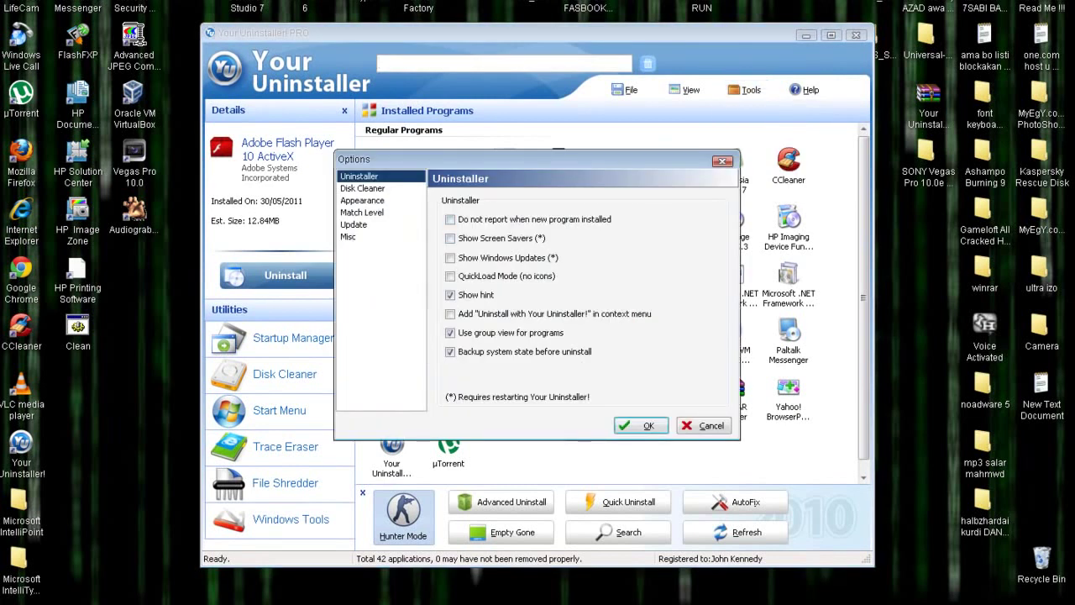
pyautogui.click(354, 226)
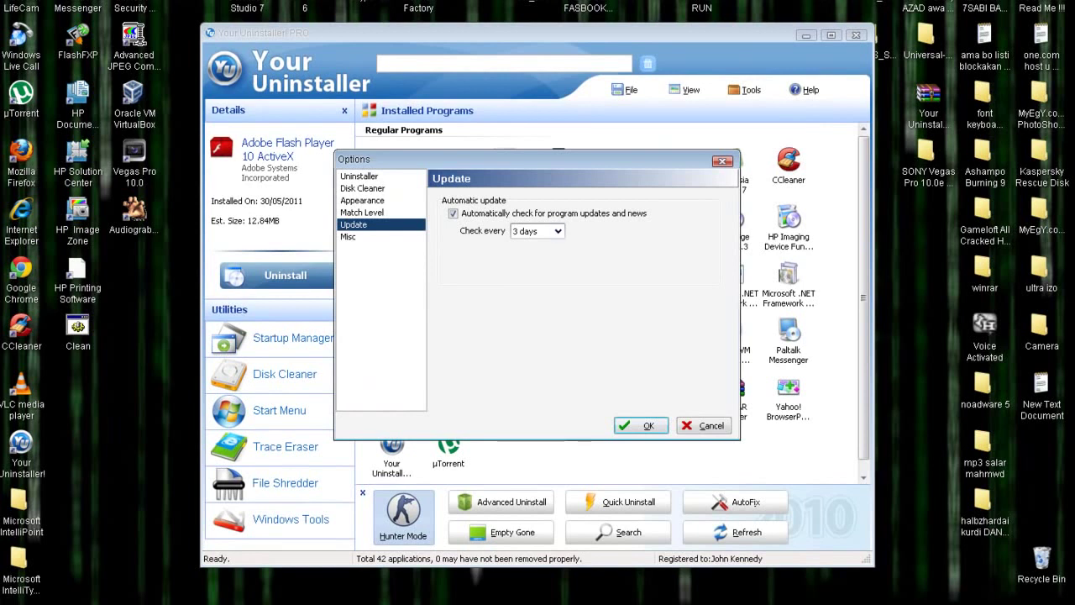
pyautogui.click(558, 231)
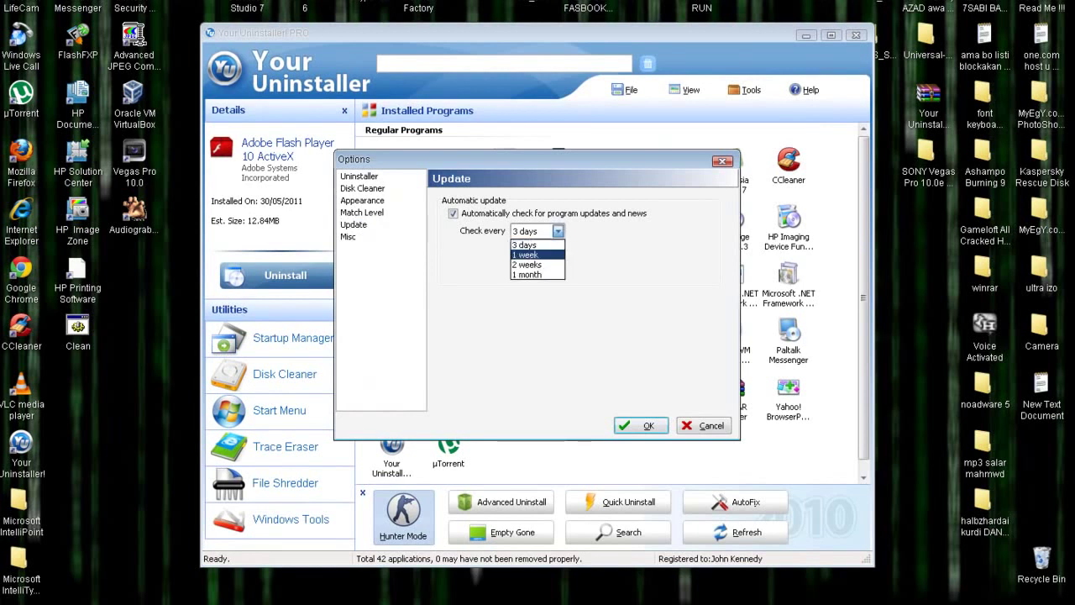
pyautogui.click(528, 275)
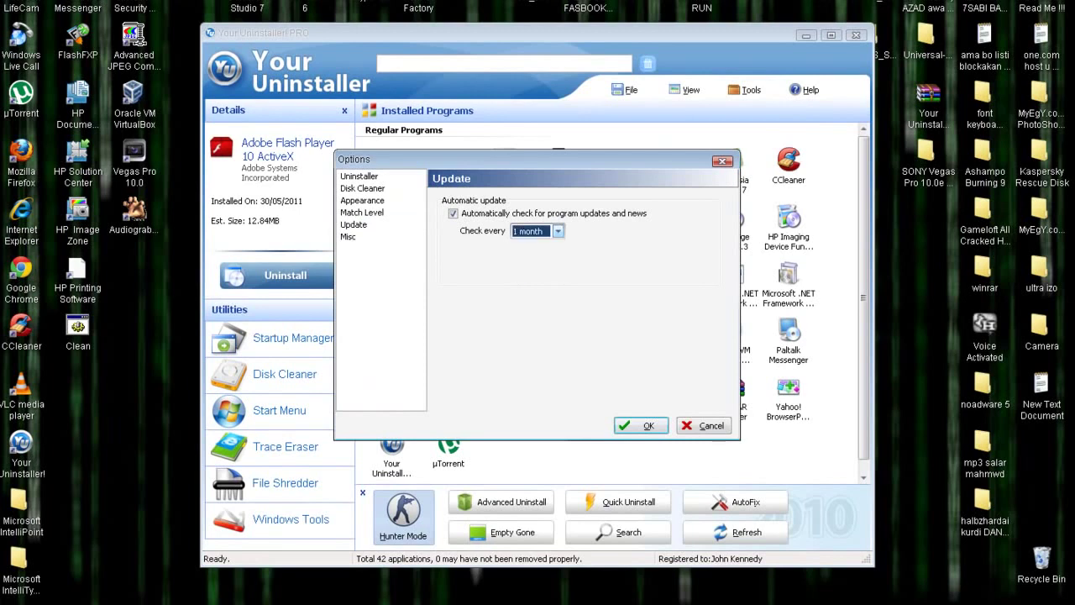
pyautogui.click(454, 213)
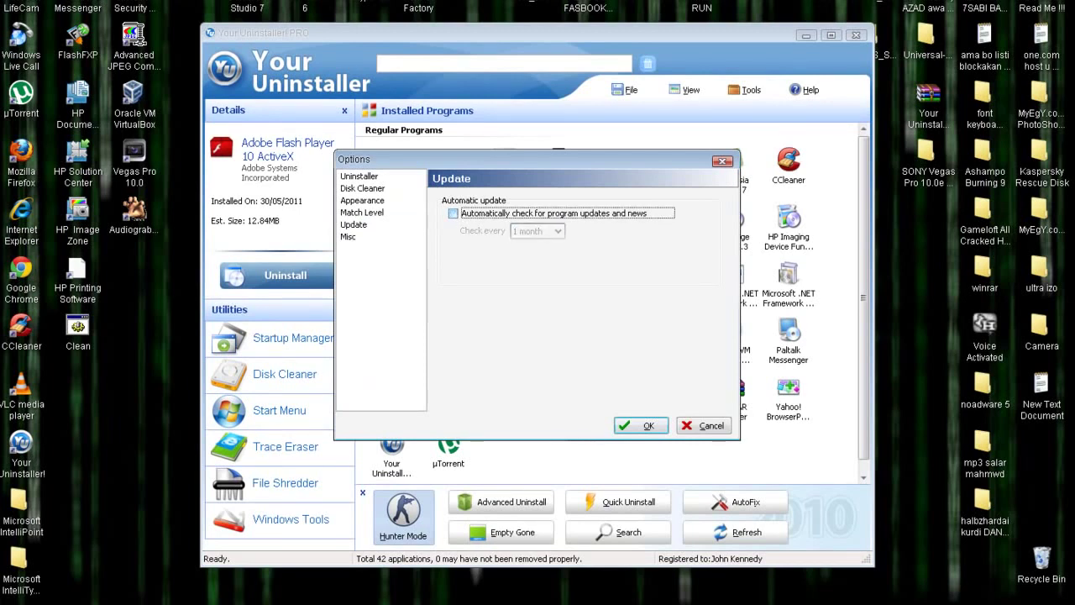
pyautogui.click(641, 425)
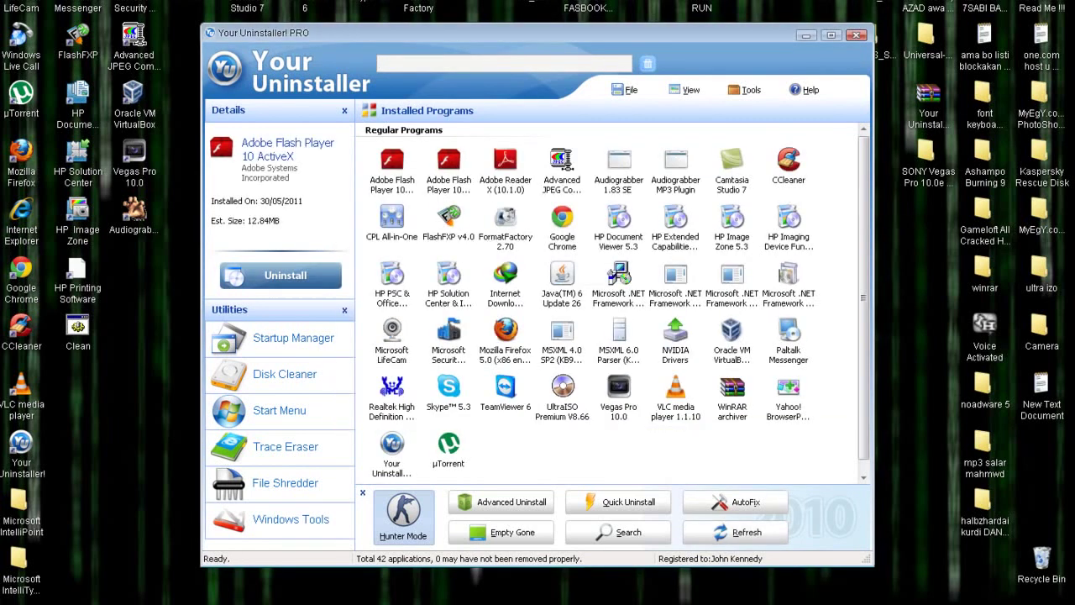
# - View the program's version and licence information in the About dialog and close it
pyautogui.click(805, 90)
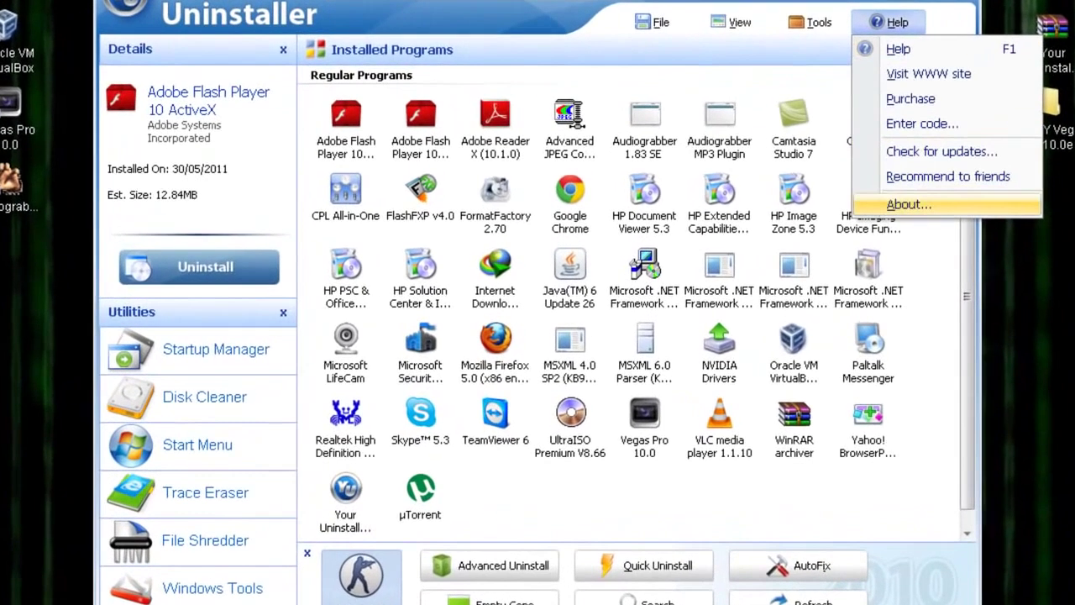
pyautogui.click(819, 228)
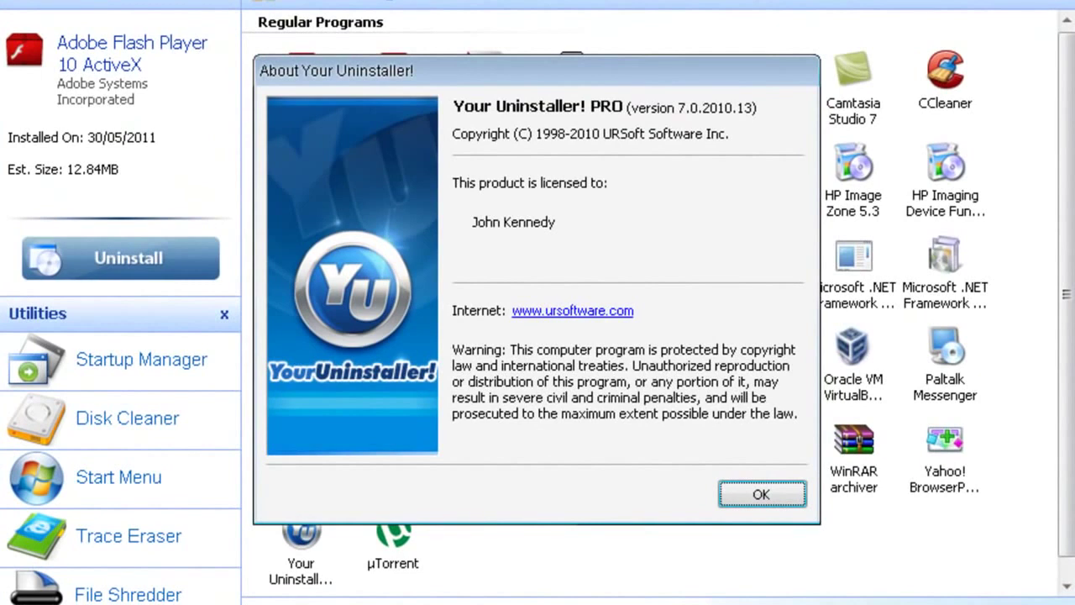
pyautogui.click(762, 494)
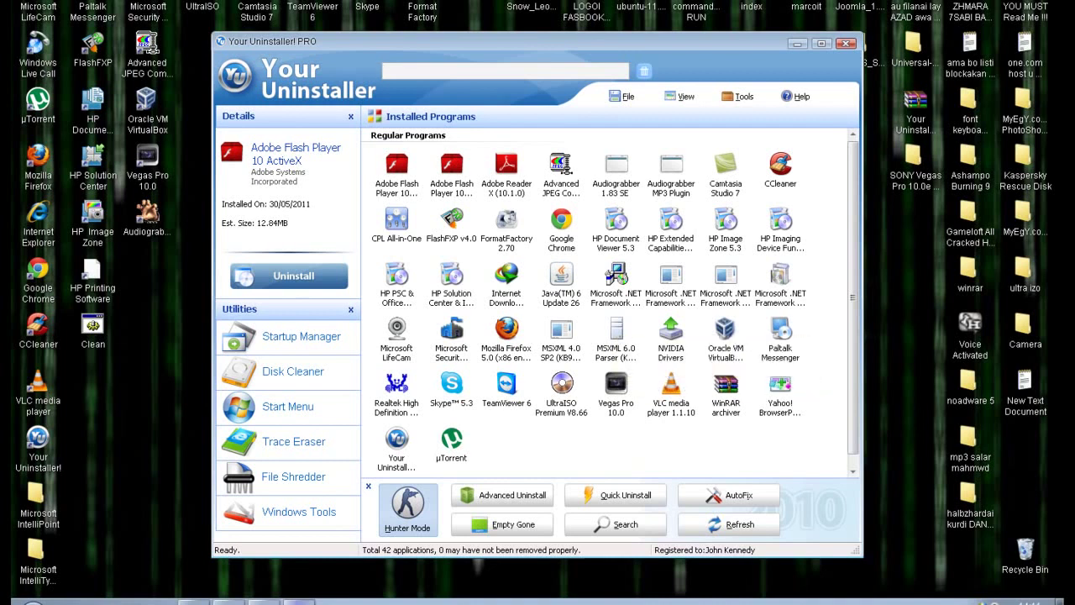
# - Examine the details of several installed programs, including Audiograbber 1.83 SE, Audiograbber MP3 Plugin, Adobe Reader X, FlashFXP v4.0 and Java(TM) 6 Update 26
pyautogui.click(616, 168)
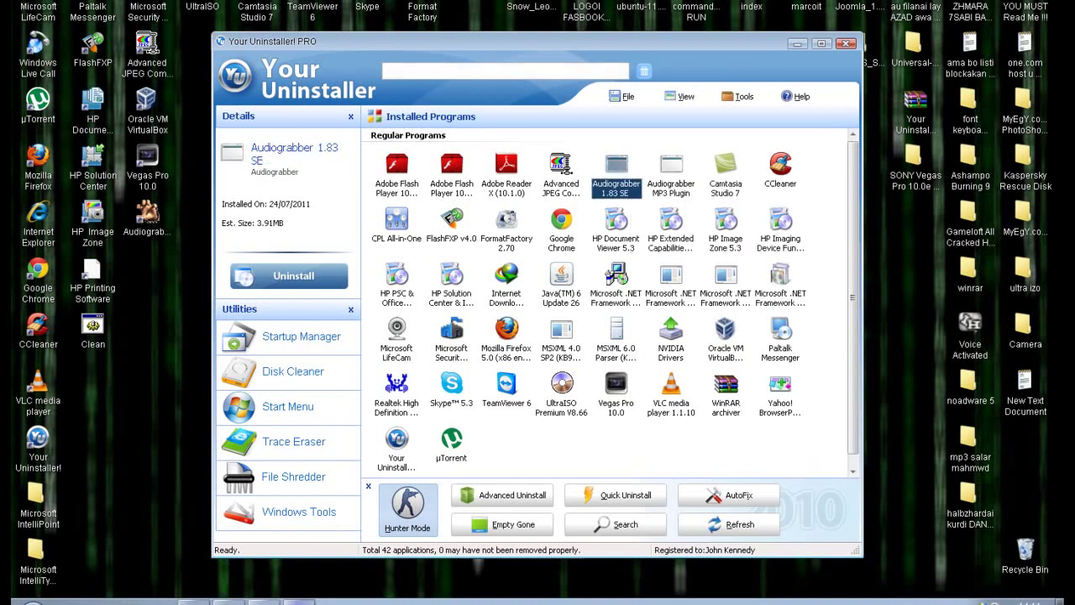
pyautogui.click(147, 220)
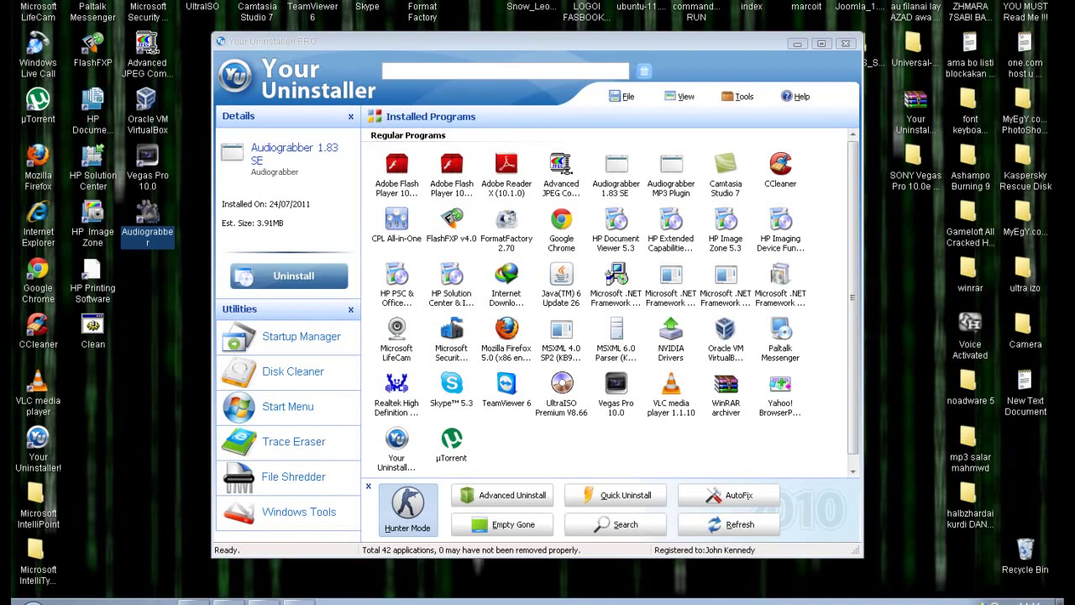
pyautogui.click(615, 175)
pyautogui.click(671, 174)
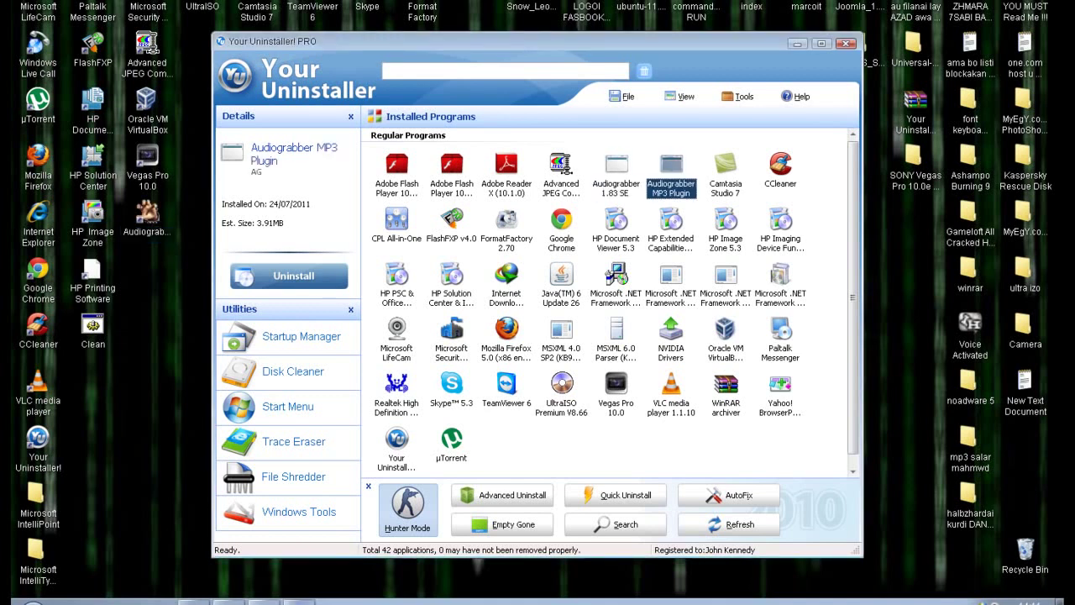
pyautogui.click(621, 170)
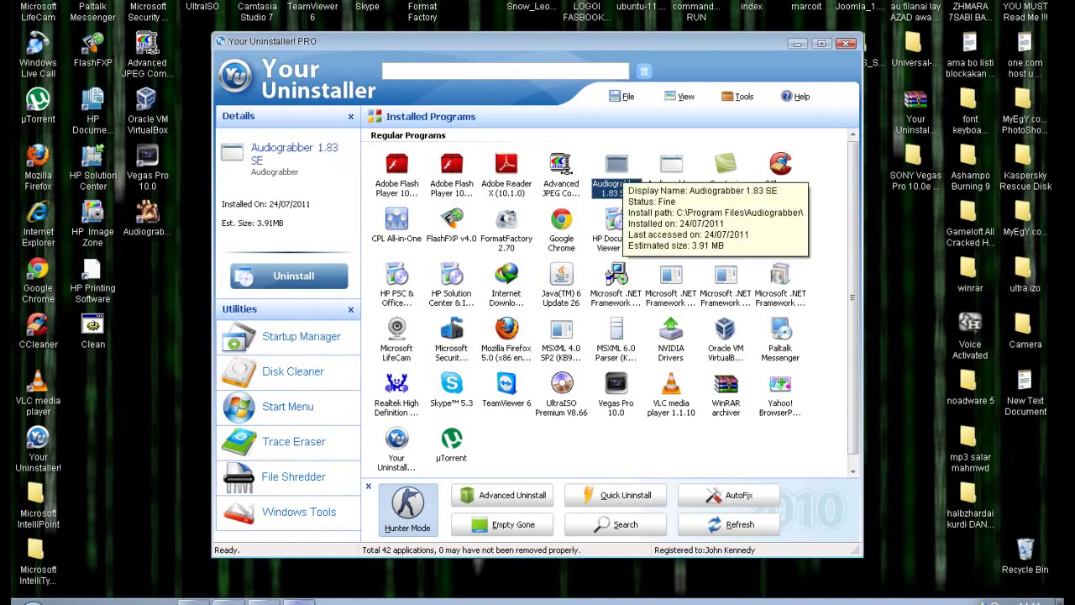
pyautogui.click(562, 173)
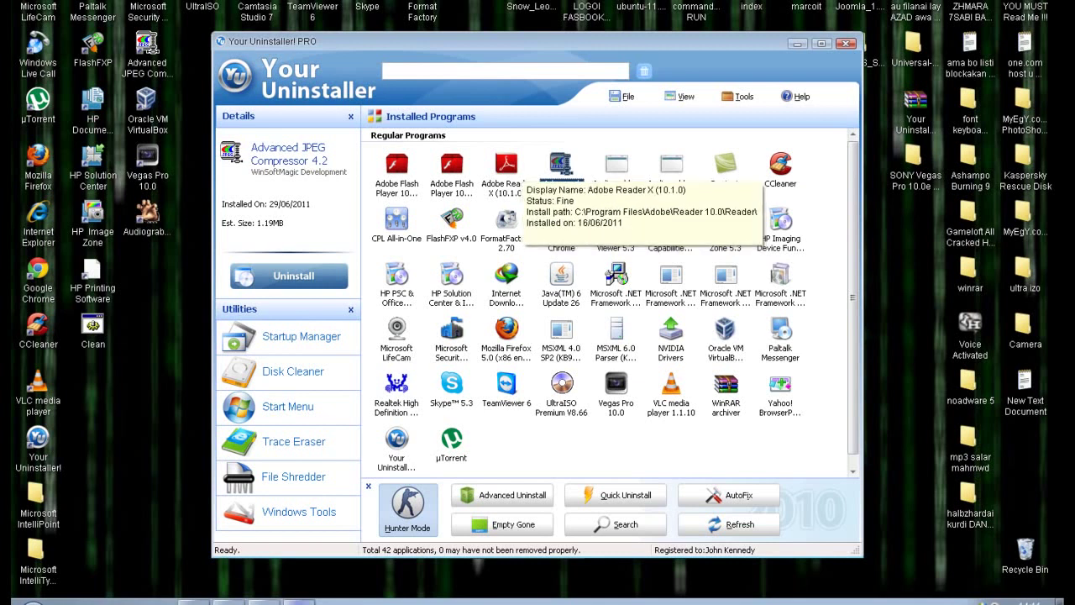
pyautogui.click(509, 170)
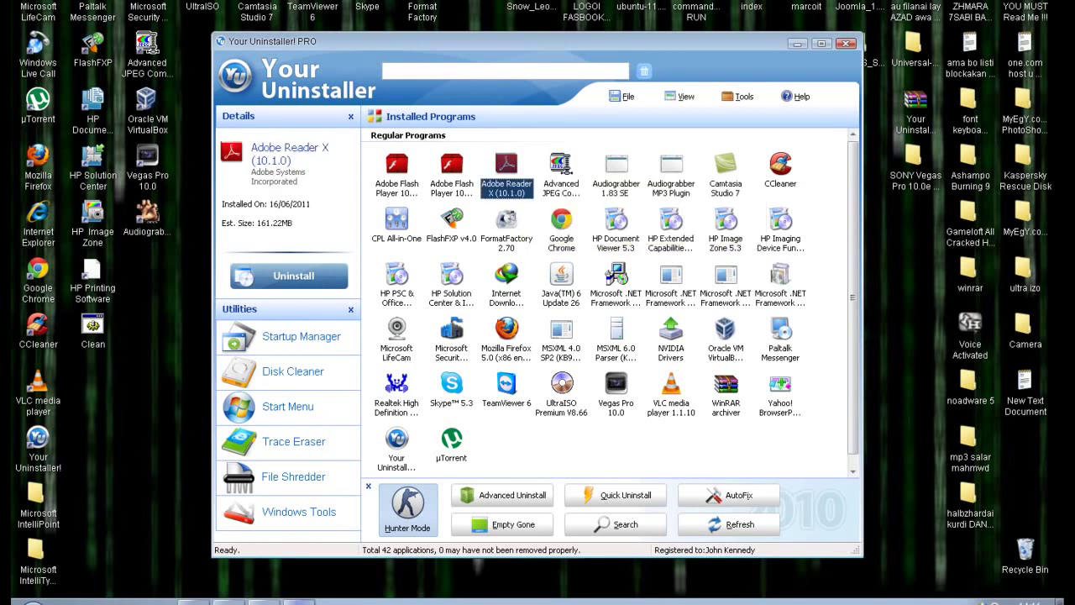
pyautogui.click(457, 220)
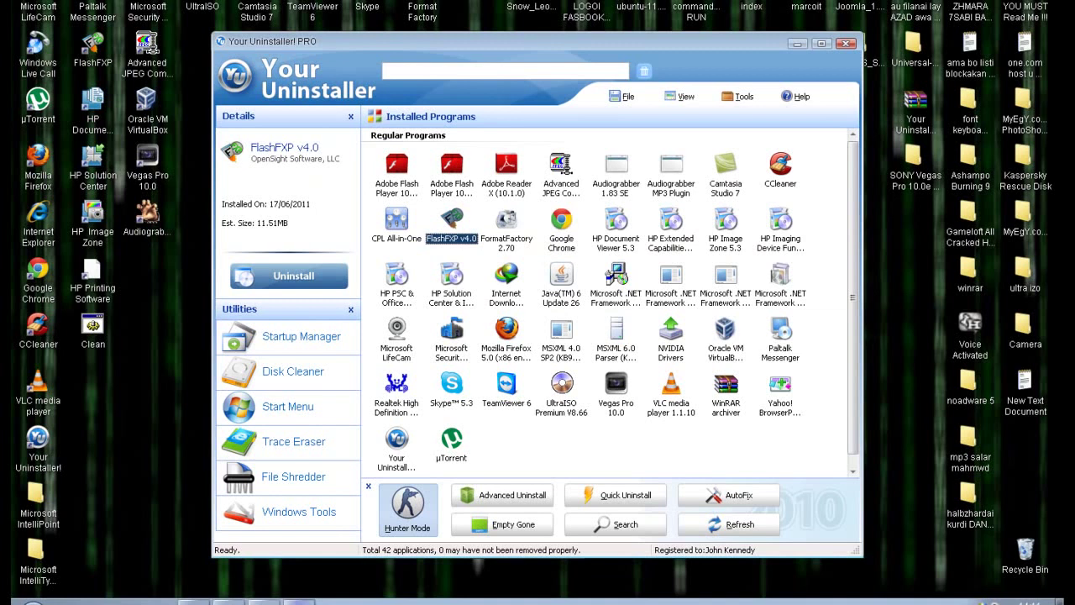
pyautogui.click(507, 224)
pyautogui.click(561, 280)
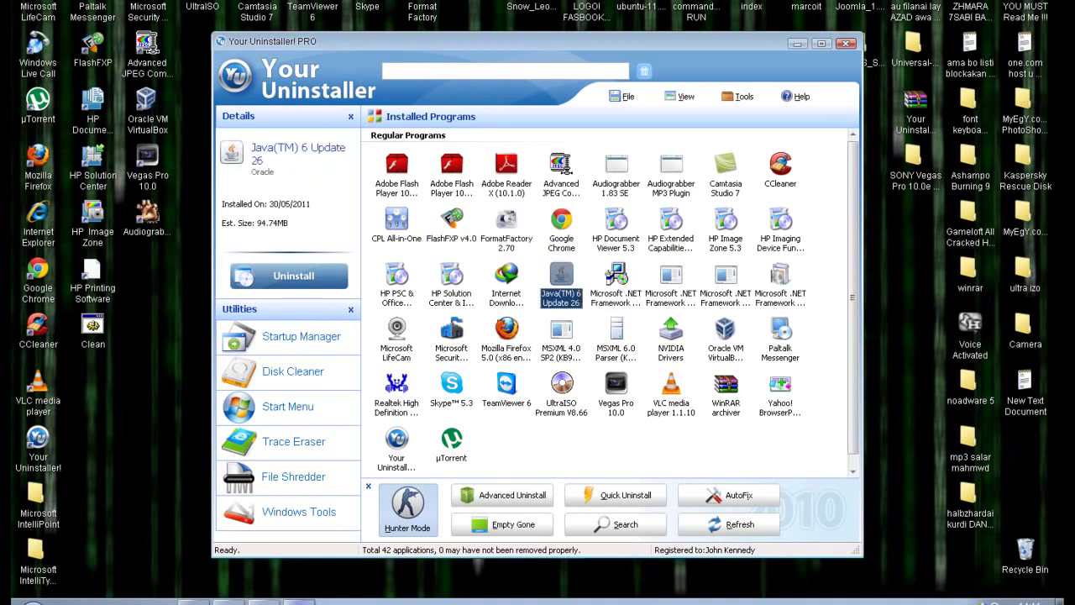
# - Start uninstalling Audiograbber 1.83 SE in Super Mode
pyautogui.click(620, 169)
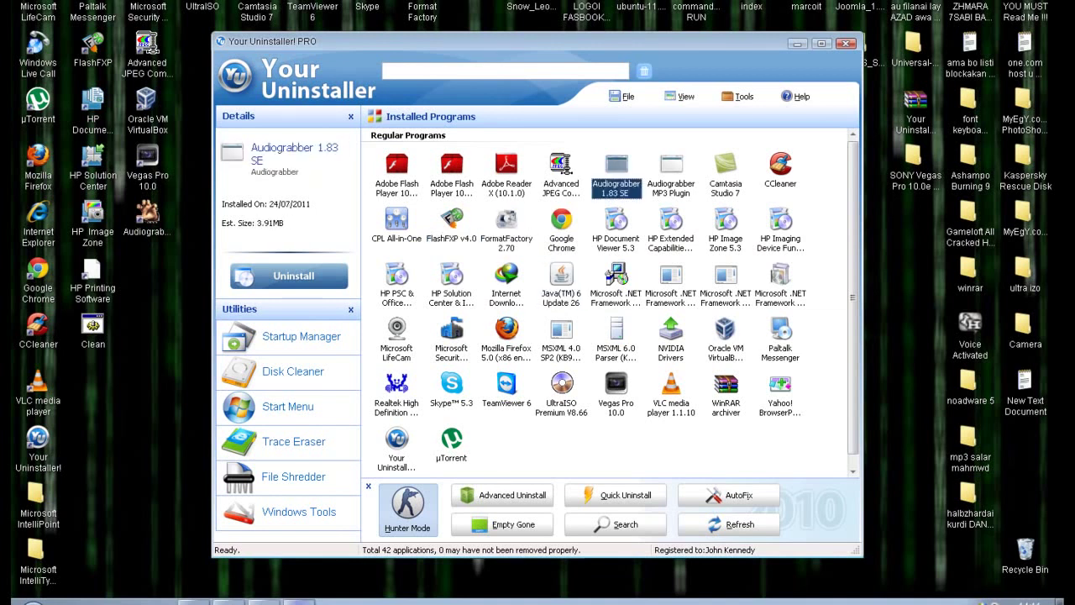
pyautogui.click(289, 276)
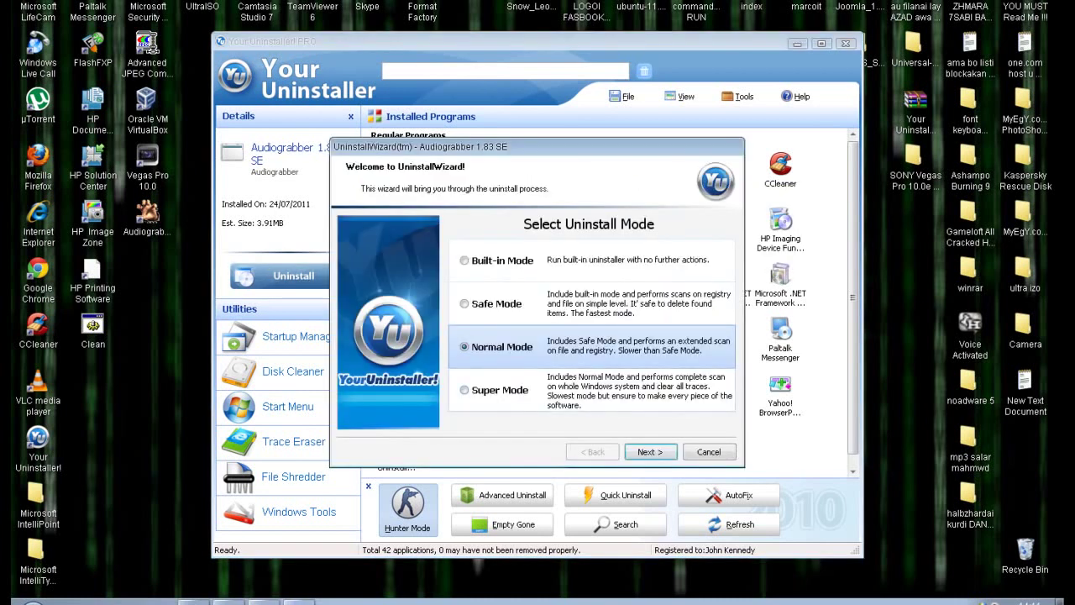
pyautogui.click(500, 390)
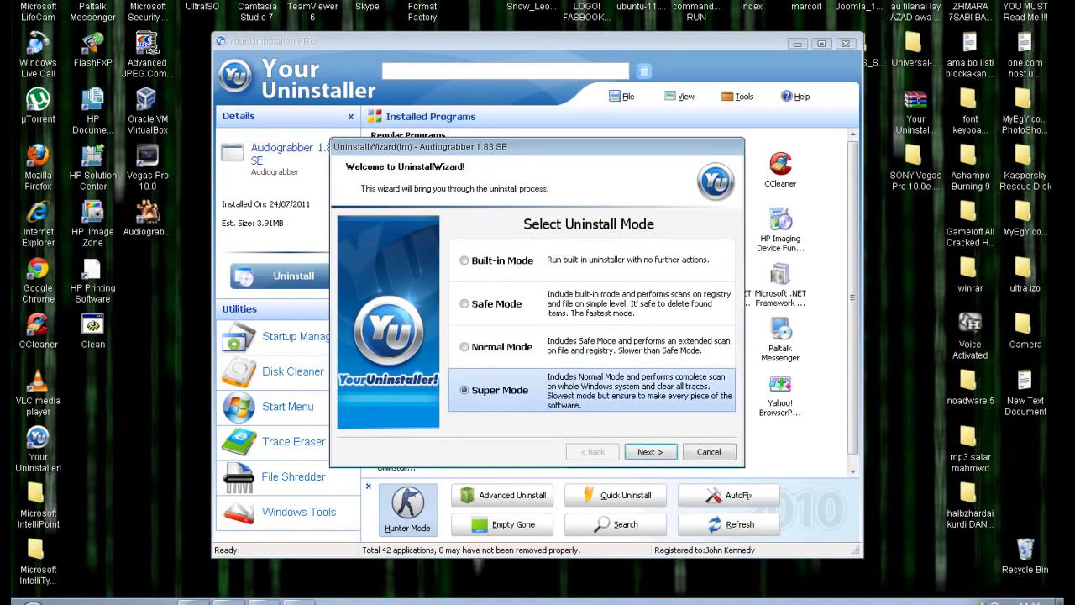
pyautogui.click(650, 451)
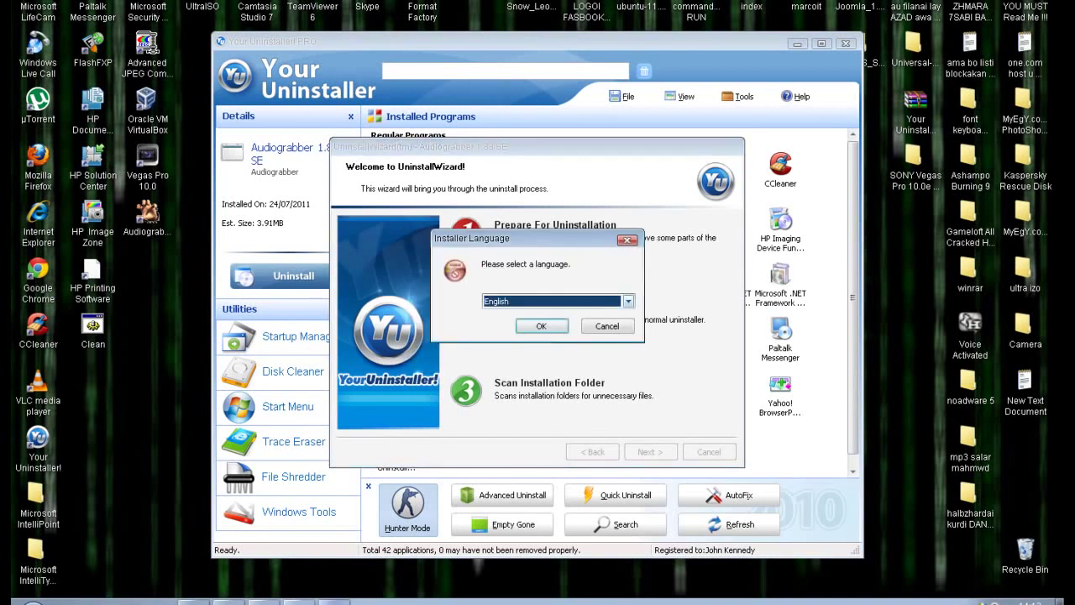
# - Run Audiograbber's own uninstaller in English through to completion and close it so the leftover scan proceeds
pyautogui.click(628, 302)
pyautogui.click(628, 302)
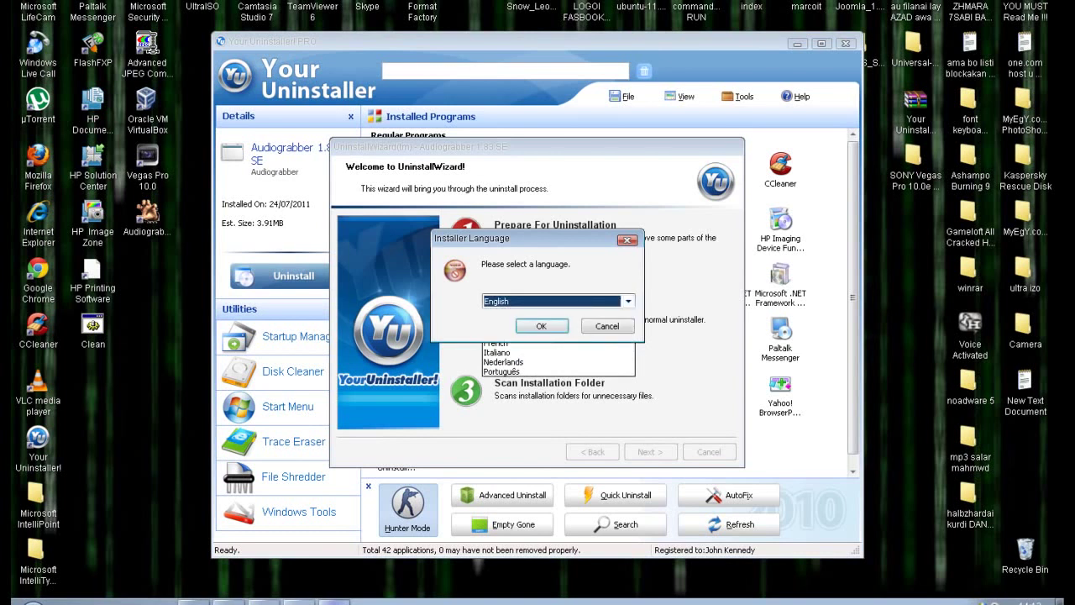
pyautogui.click(541, 326)
pyautogui.press('Return')
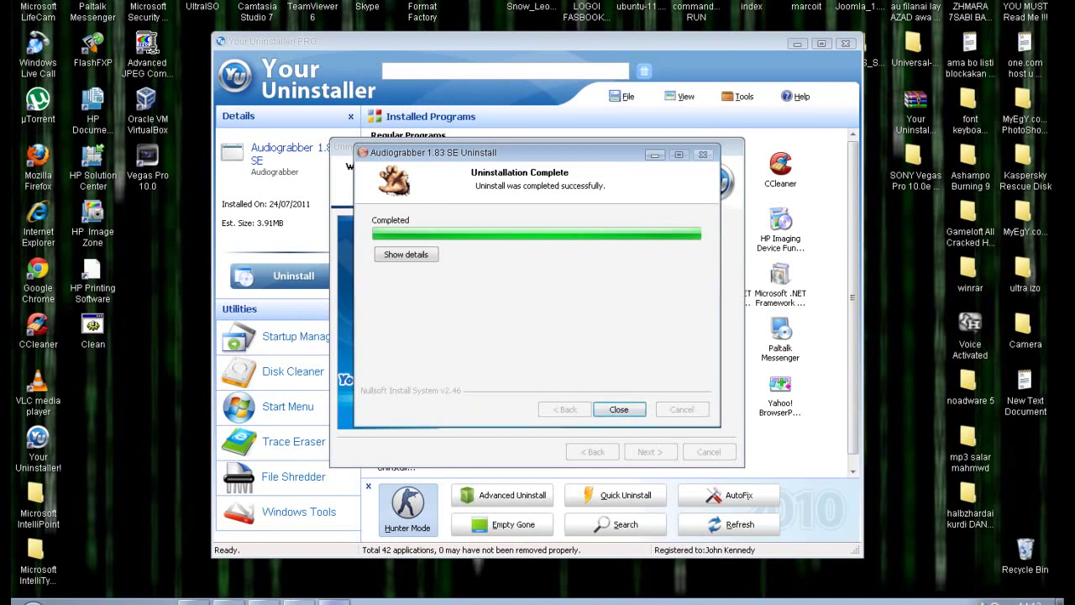
pyautogui.click(406, 254)
pyautogui.press('Return')
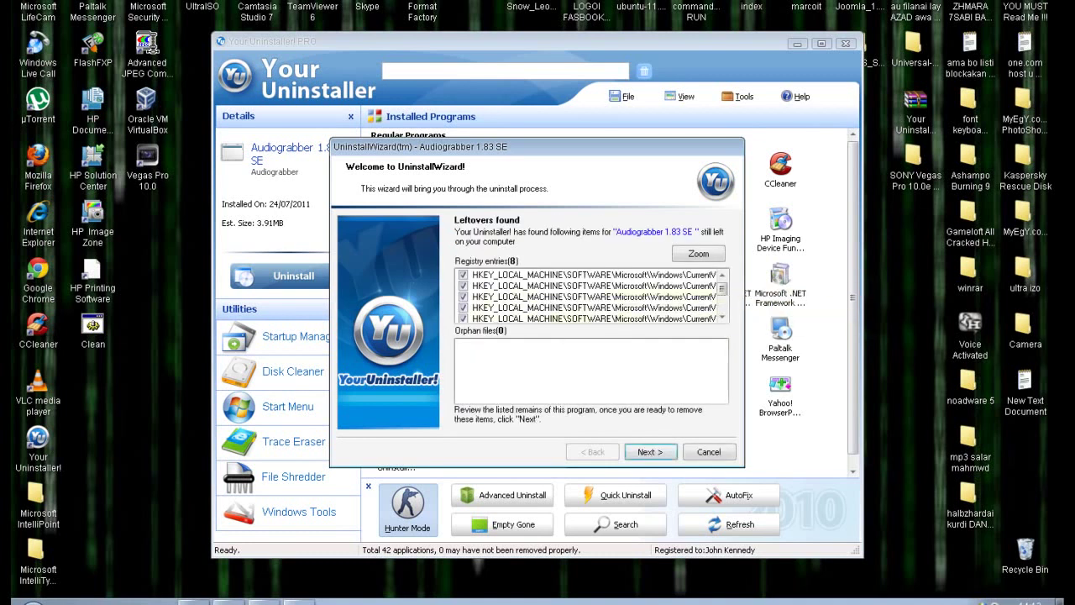
# - Review the enlarged list of Audiograbber 1.83 SE leftovers, remove the checked registry entries and finish the wizard
pyautogui.click(698, 252)
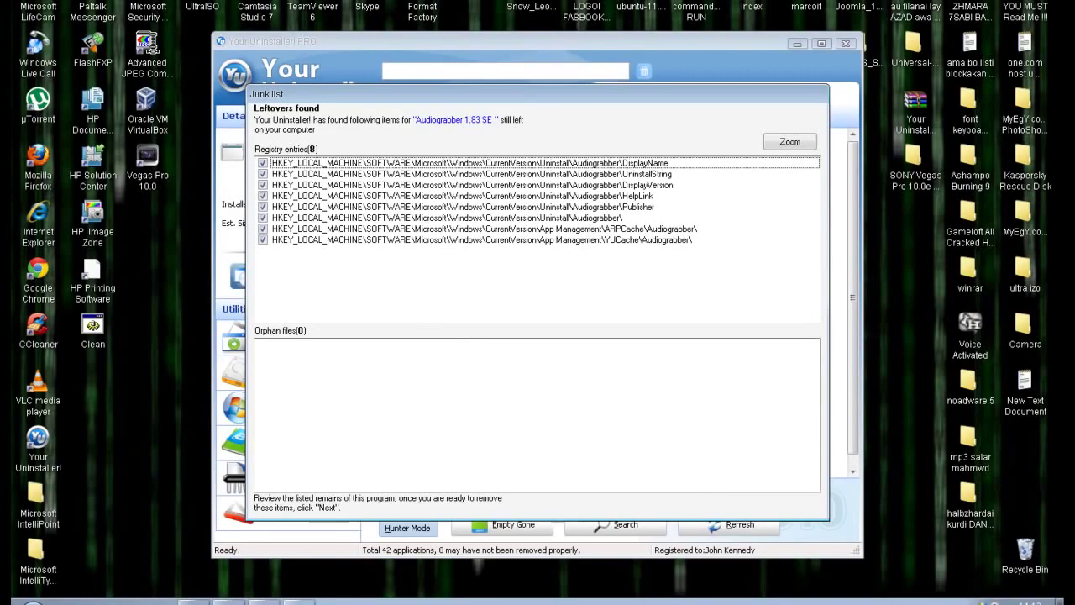
pyautogui.click(790, 142)
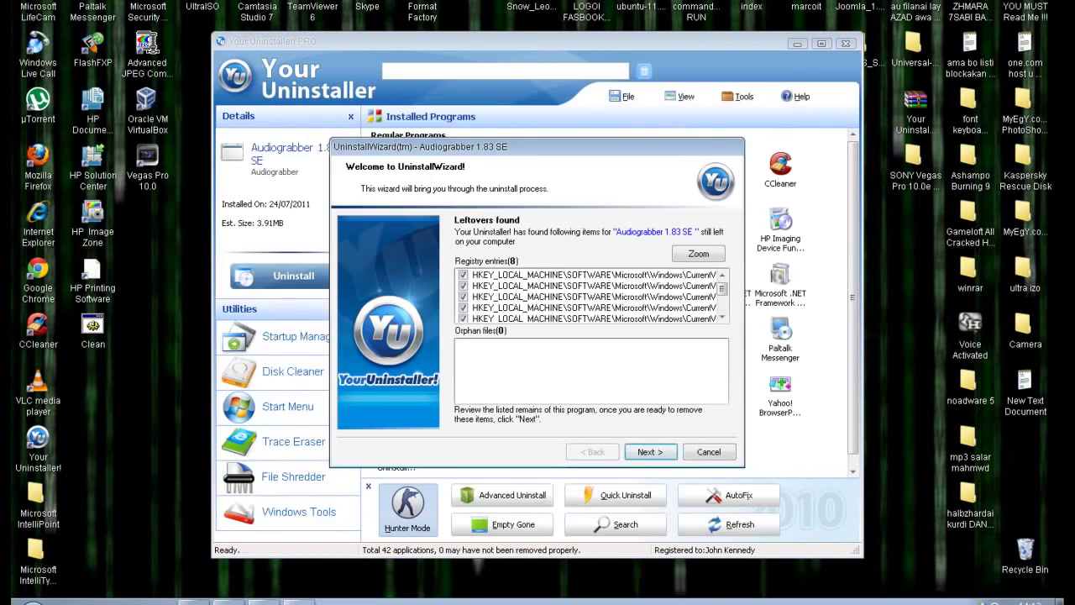
pyautogui.click(650, 452)
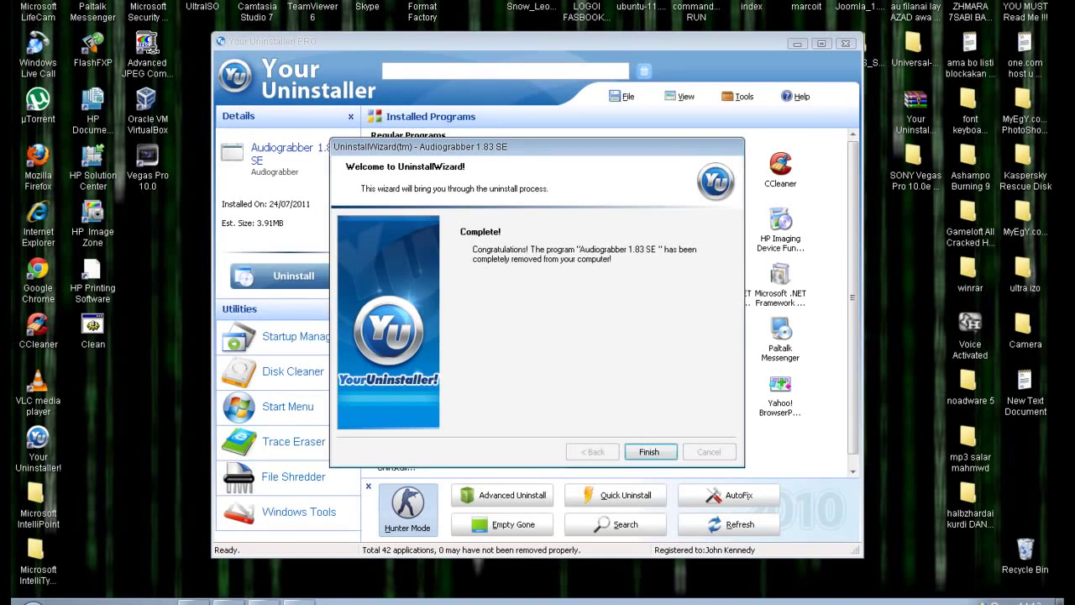
pyautogui.click(649, 452)
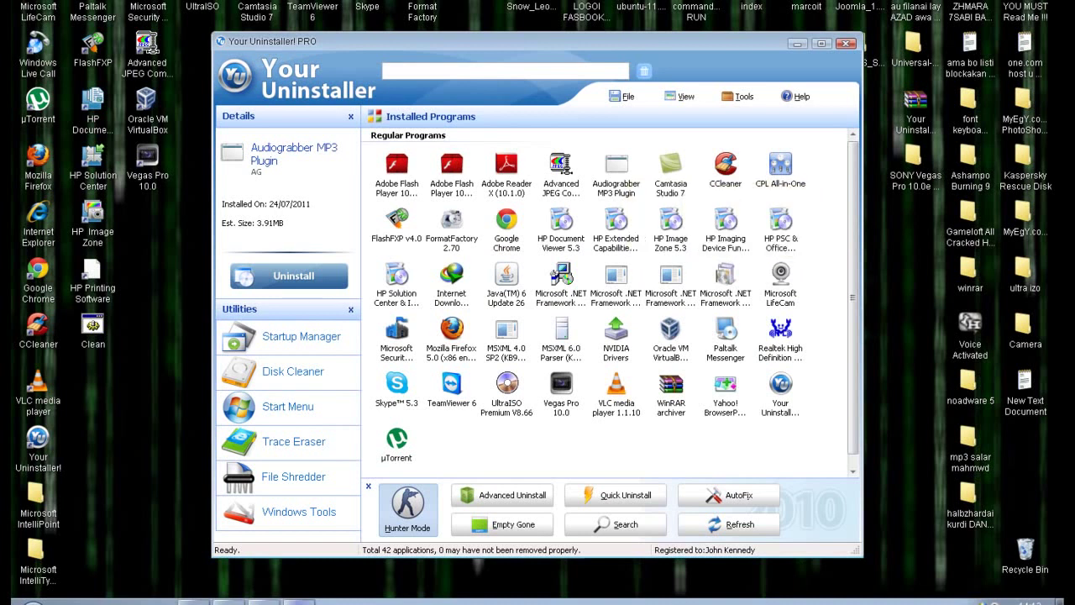
# - Uninstall Audiograbber MP3 Plugin in Super Mode, agree to remove its remaining registry keys and files, and move the wizard aside during the scan
pyautogui.click(616, 174)
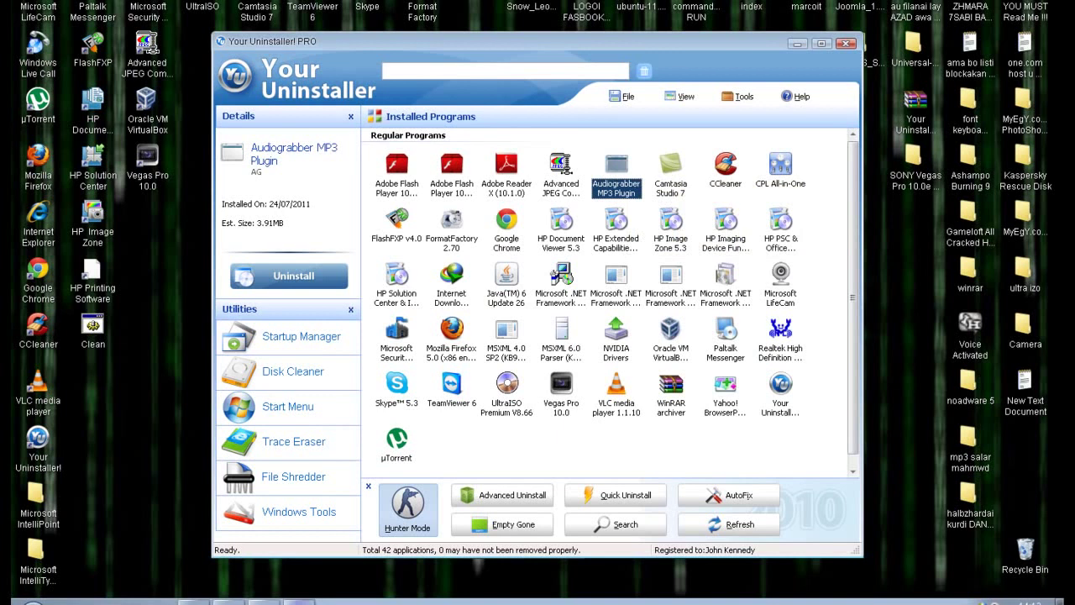
pyautogui.click(289, 276)
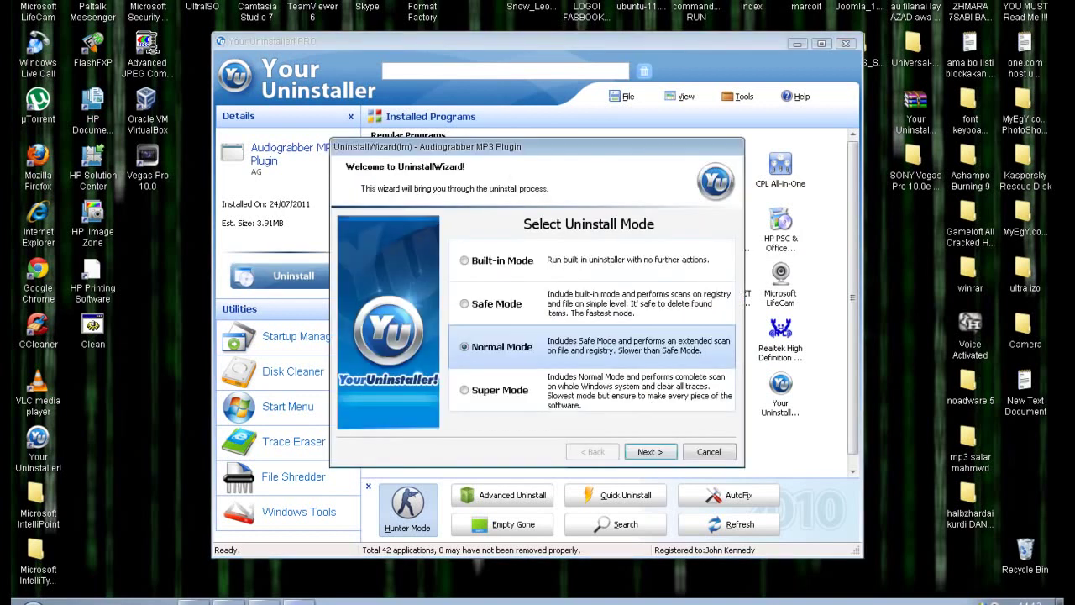
pyautogui.click(500, 389)
pyautogui.click(650, 452)
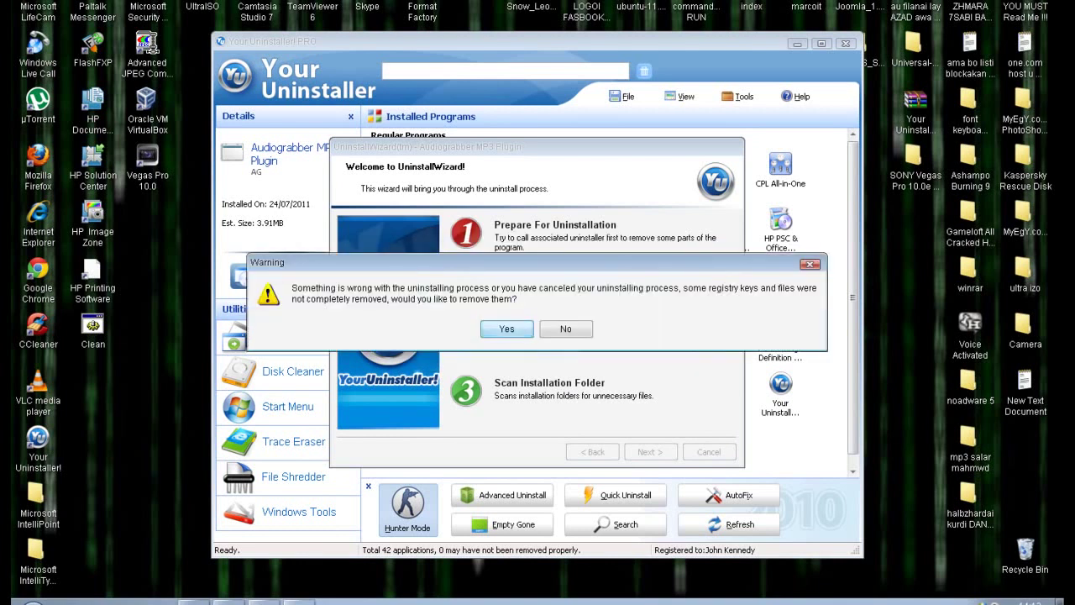
pyautogui.click(506, 330)
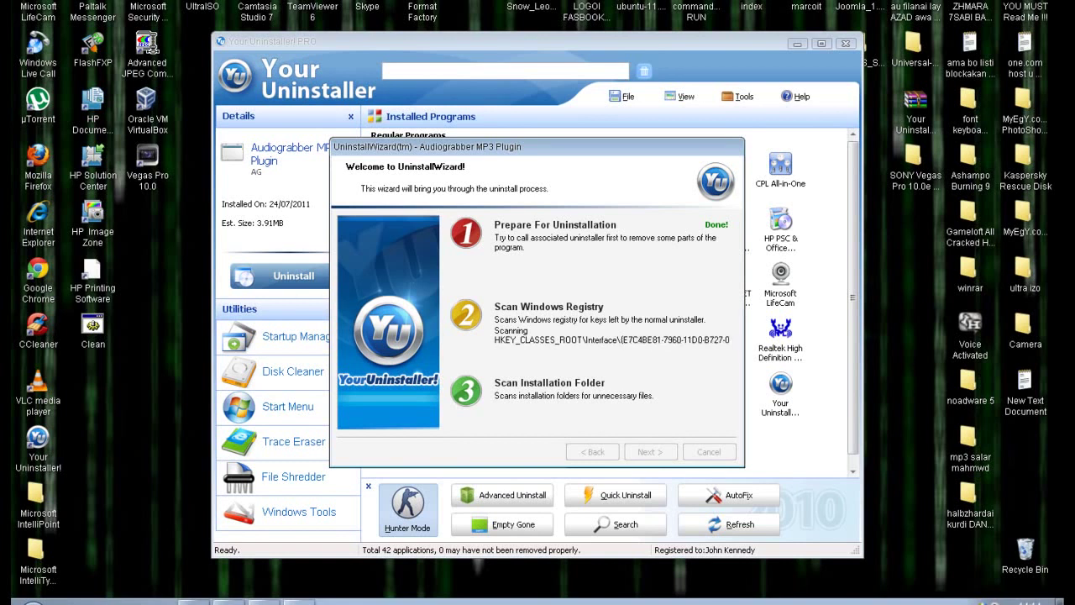
pyautogui.moveTo(537, 146); pyautogui.dragTo(603, 118)
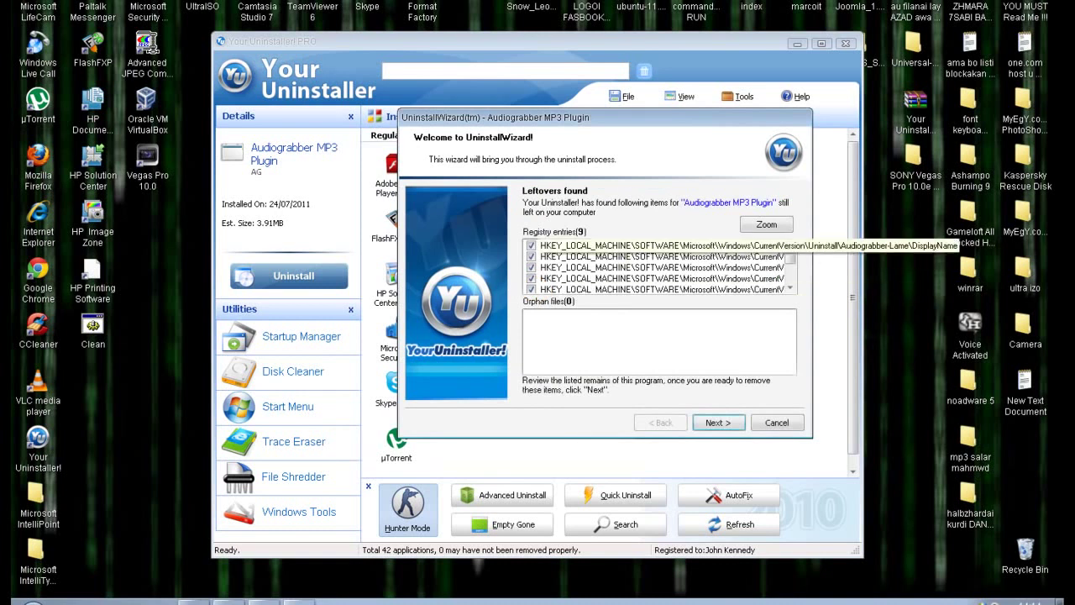
# - Remove the checked registry leftovers of Audiograbber MP3 Plugin and finish the uninstall wizard
pyautogui.click(718, 423)
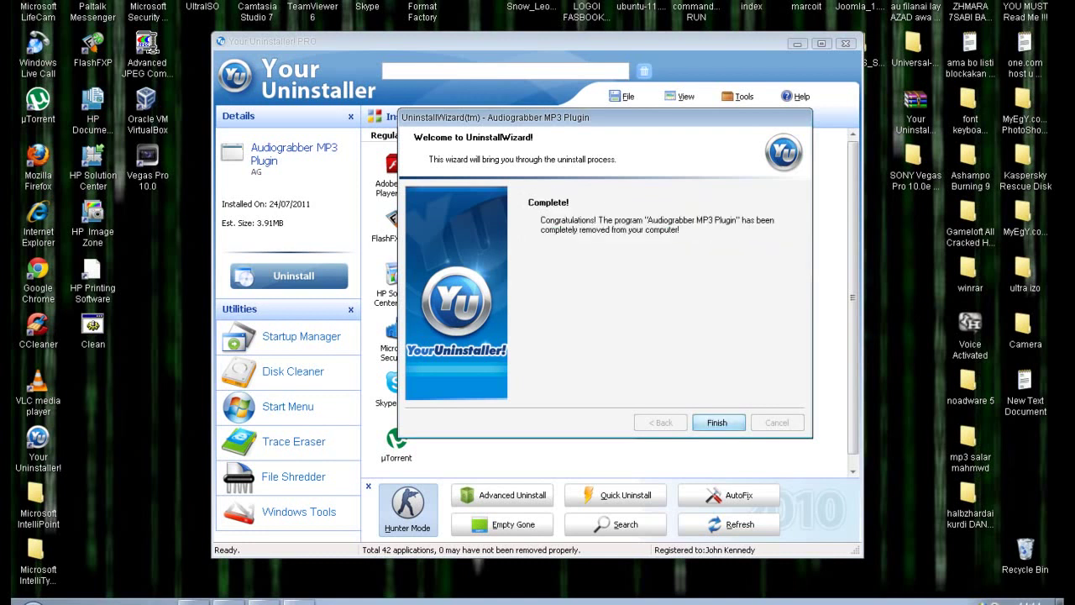
pyautogui.click(716, 422)
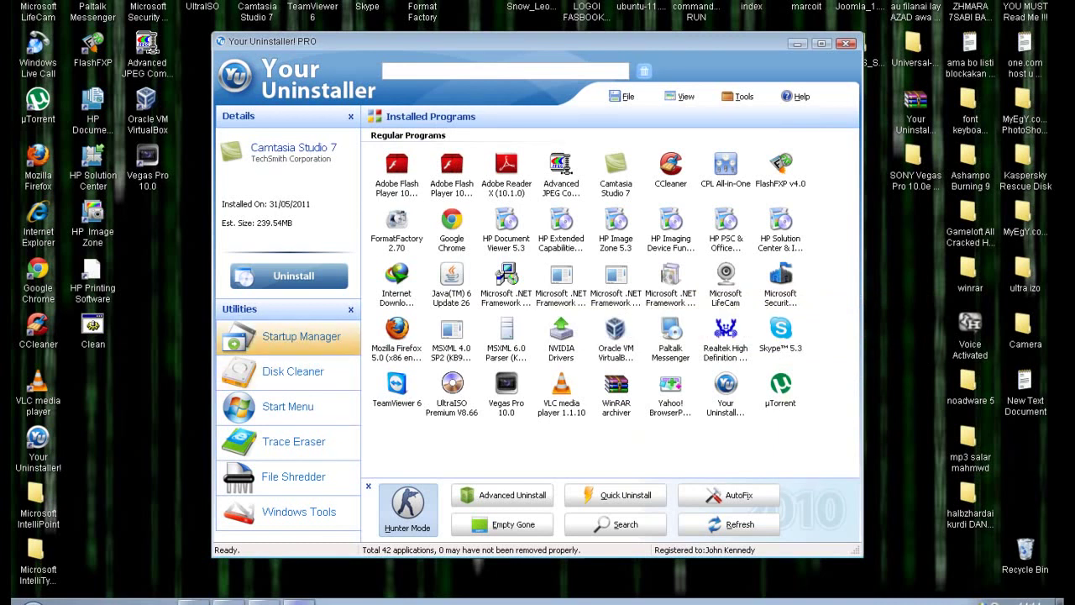
# - Switch off LifeExp.exe in the Startup Manager while keeping Microsoft Security Client on, apply the change and close the manager
pyautogui.click(300, 336)
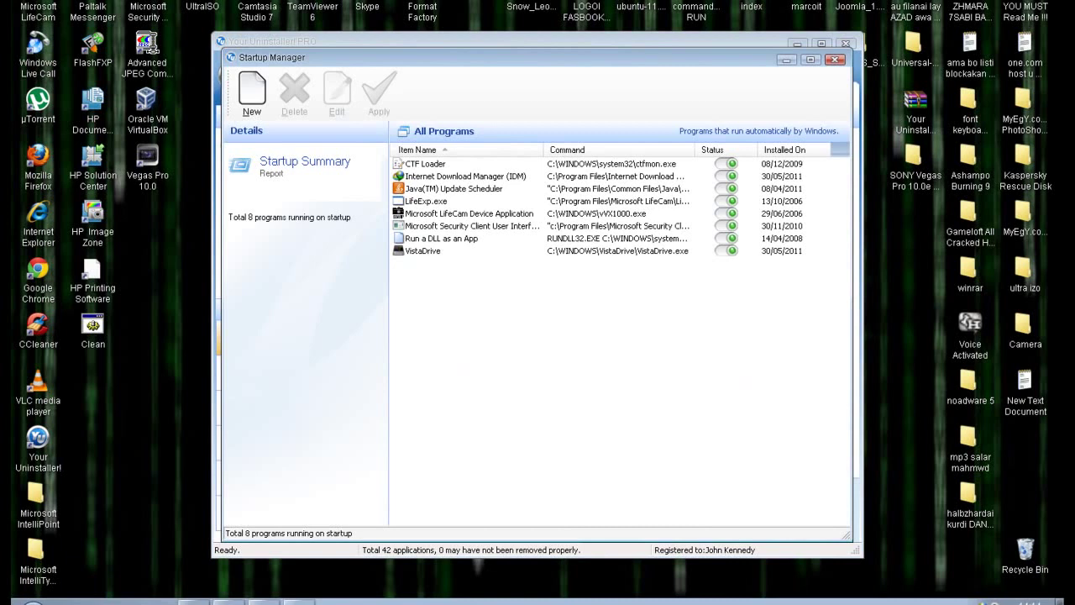
pyautogui.click(472, 226)
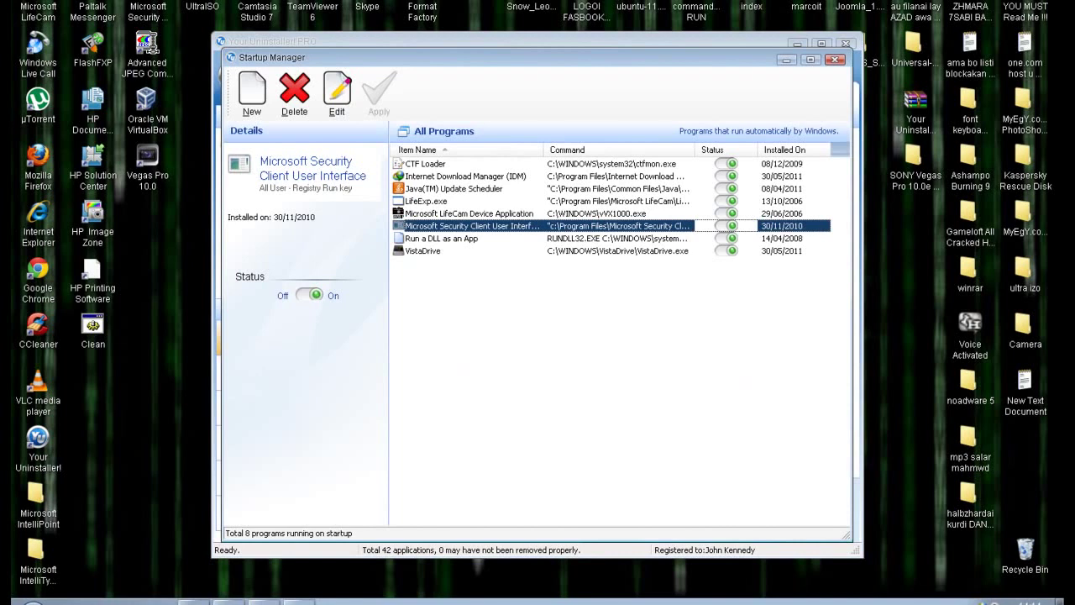
pyautogui.click(309, 295)
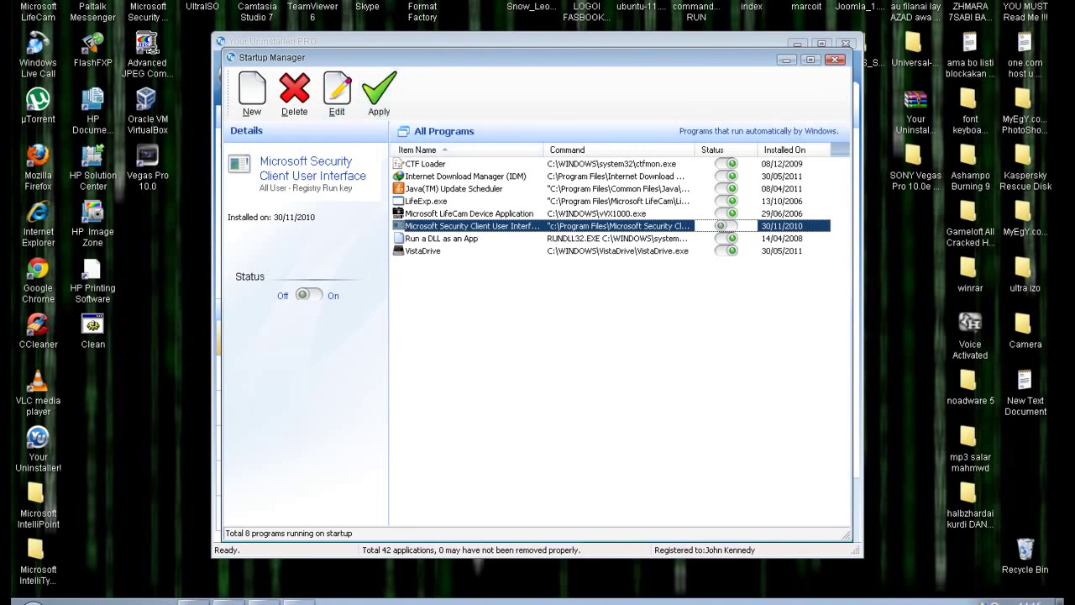
pyautogui.click(309, 295)
pyautogui.click(727, 200)
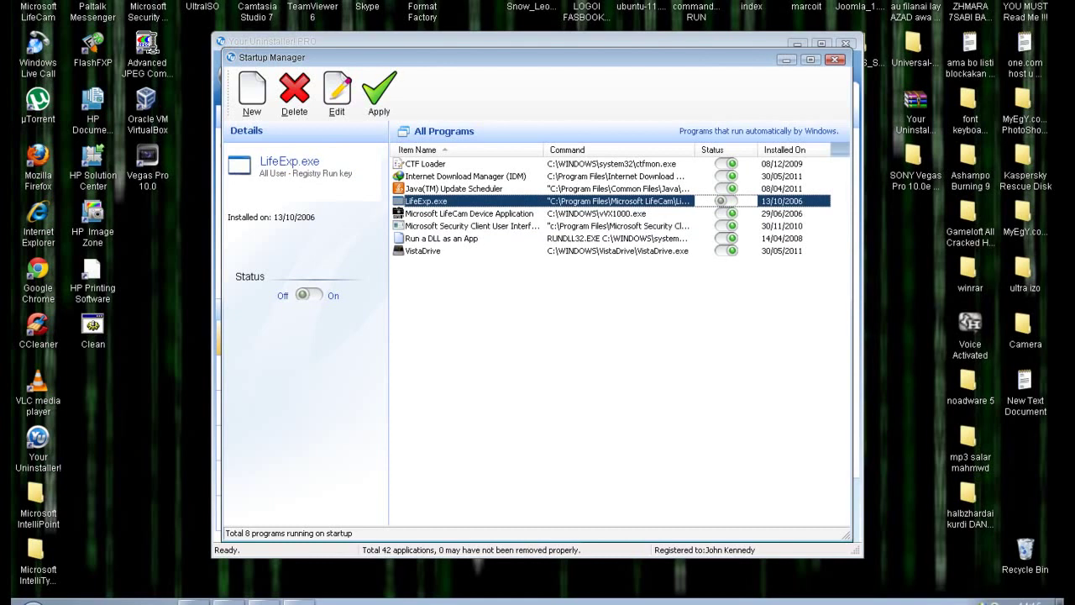
pyautogui.click(379, 94)
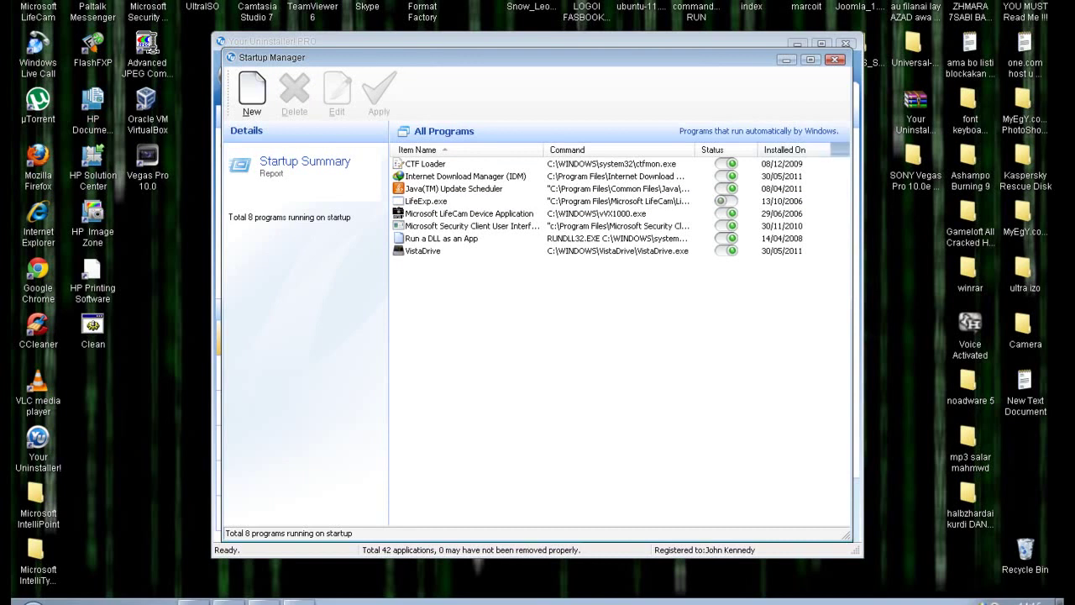
pyautogui.click(835, 59)
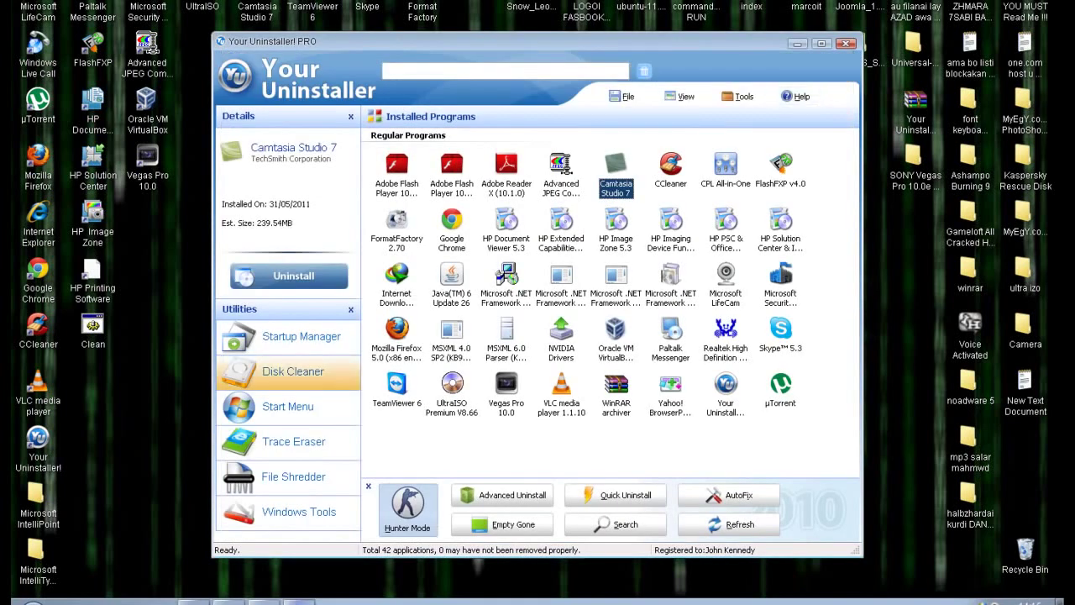
# - Scan the Lenovo XP (C:) drive for unused files with Disk Cleaner and look through the list of found files
pyautogui.click(289, 371)
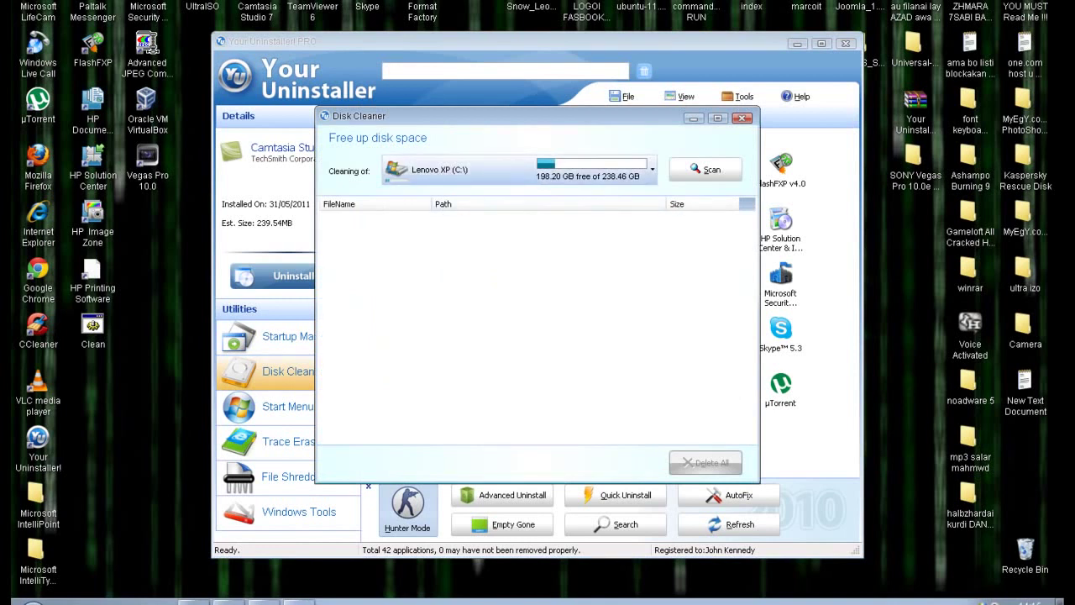
pyautogui.click(652, 170)
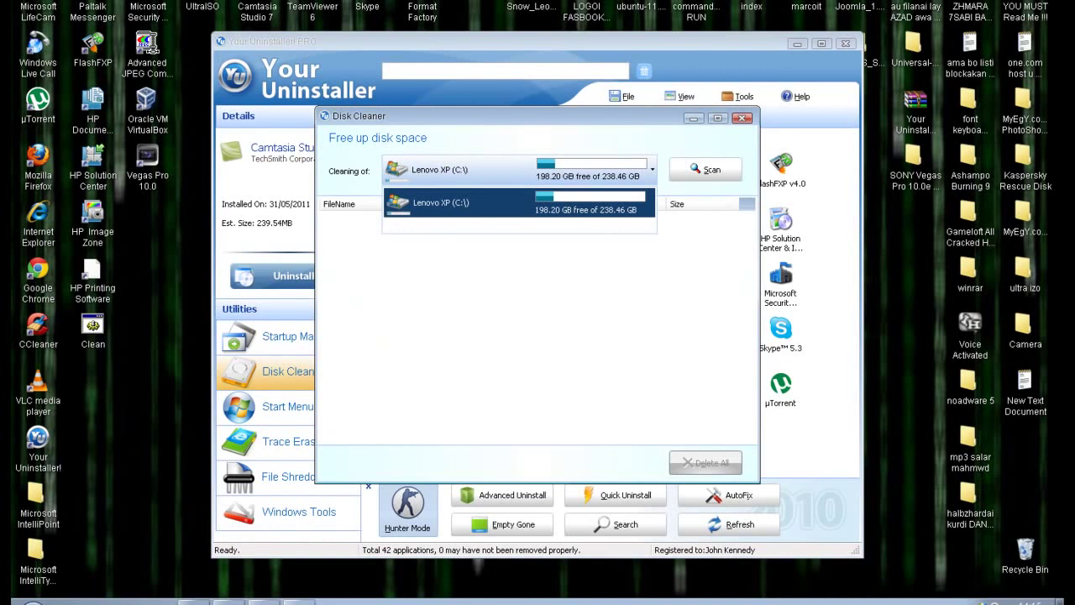
pyautogui.click(706, 170)
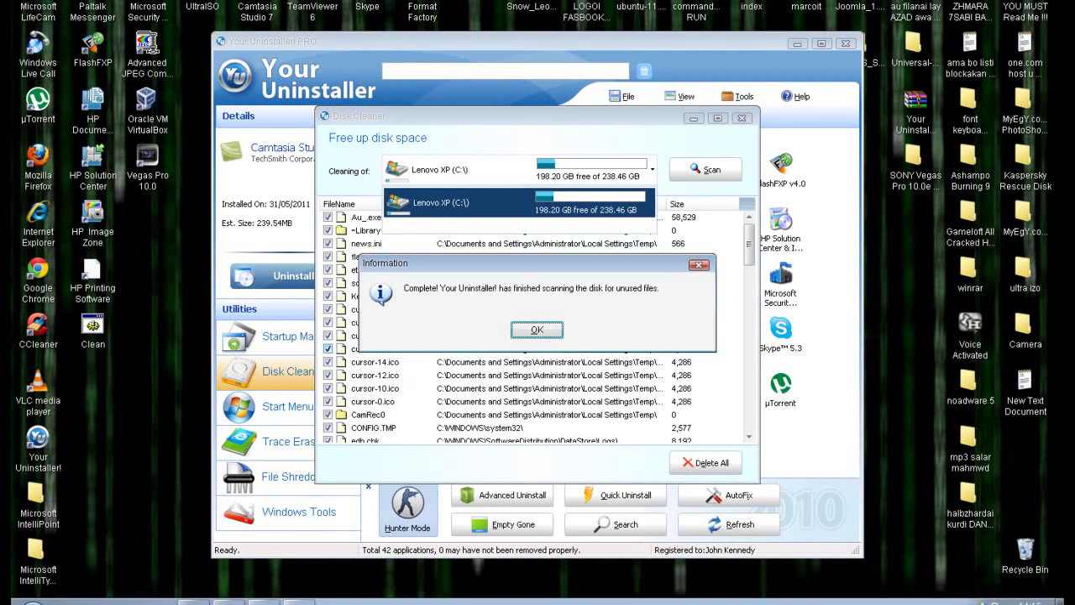
pyautogui.click(536, 330)
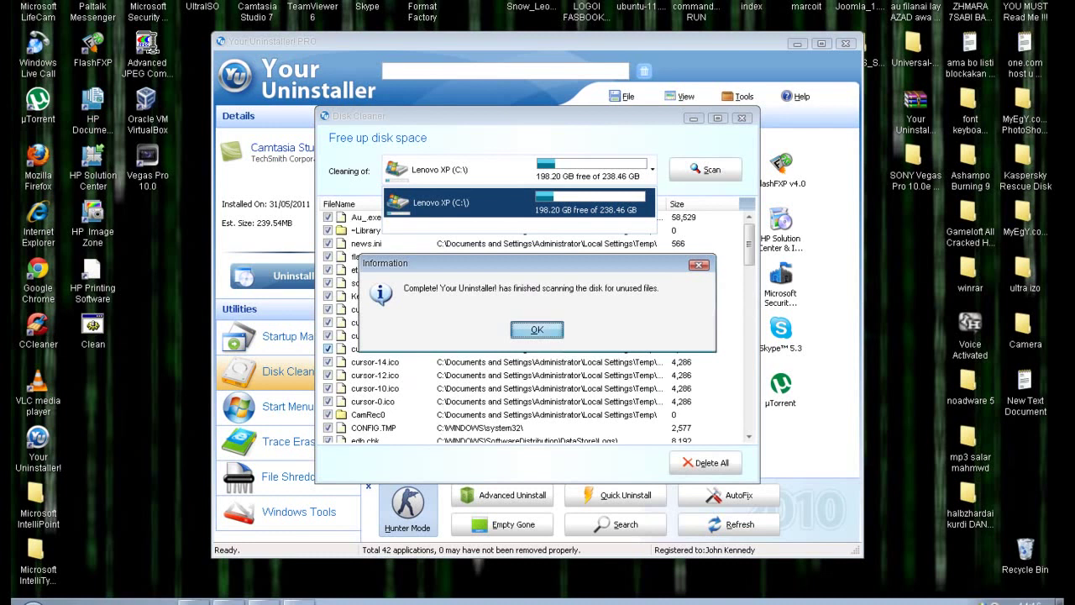
pyautogui.moveTo(749, 245); pyautogui.dragTo(749, 319)
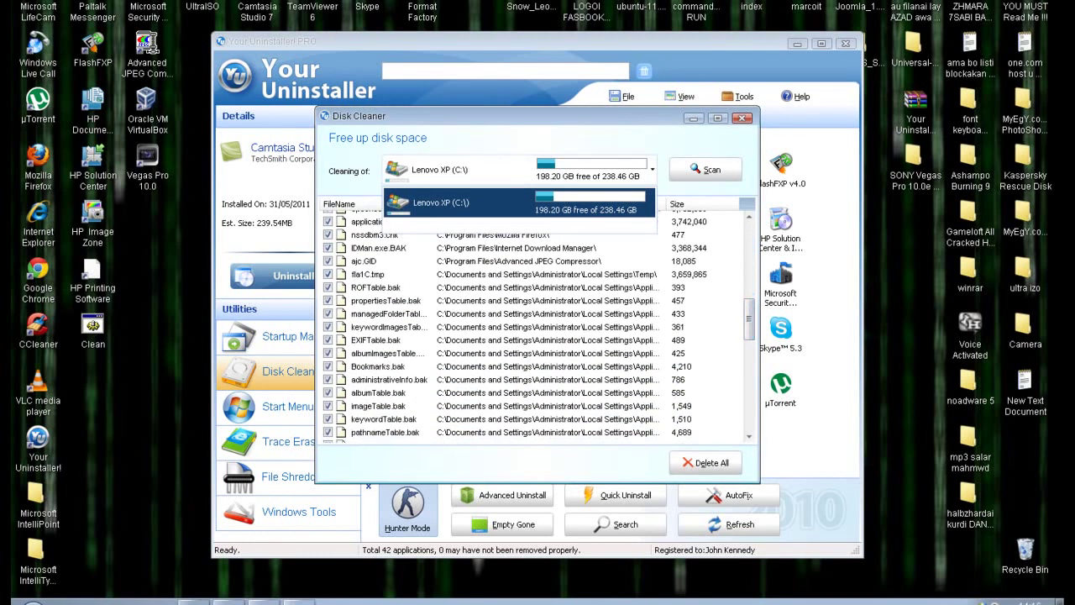
pyautogui.click(519, 202)
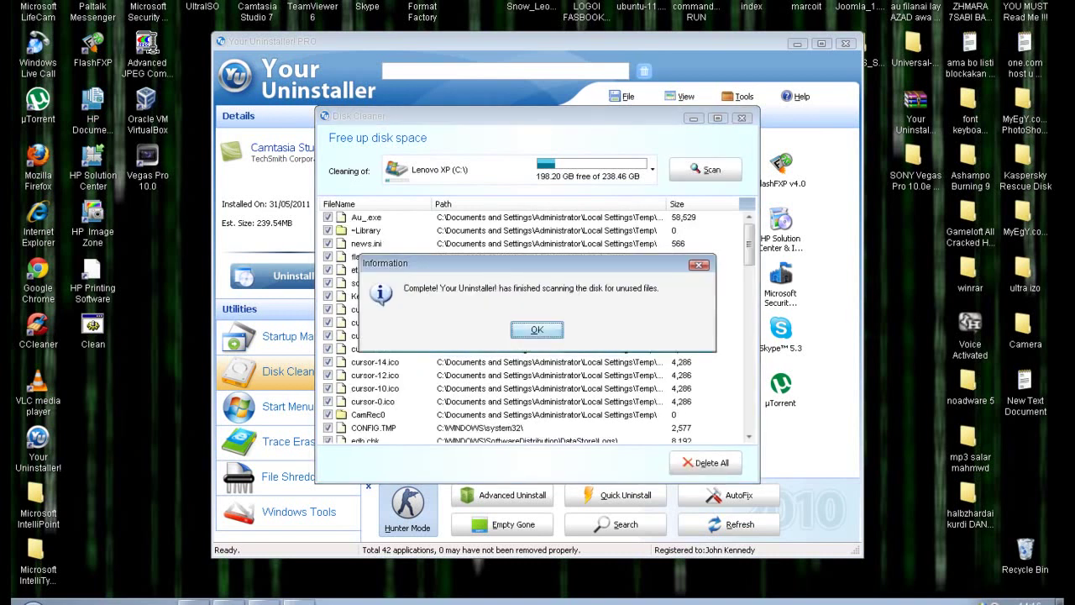
pyautogui.click(537, 331)
pyautogui.moveTo(749, 245)
pyautogui.mouseDown()
pyautogui.moveTo(749, 409)
pyautogui.moveTo(749, 244)
pyautogui.mouseUp()
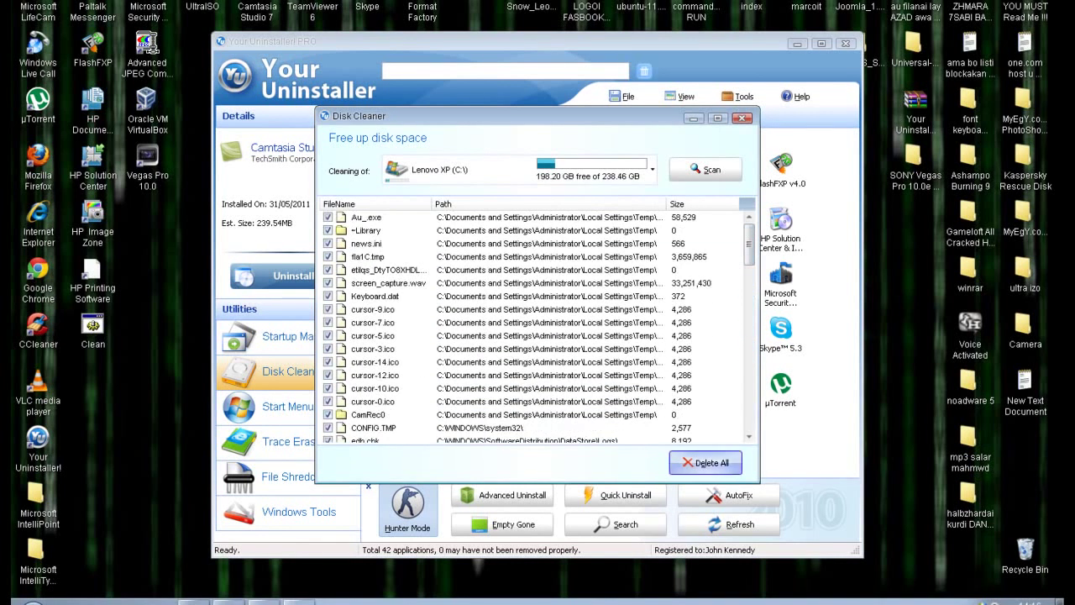
# - Delete all the unused files found on drive C: and acknowledge the cleaning summary
pyautogui.click(706, 463)
pyautogui.click(508, 339)
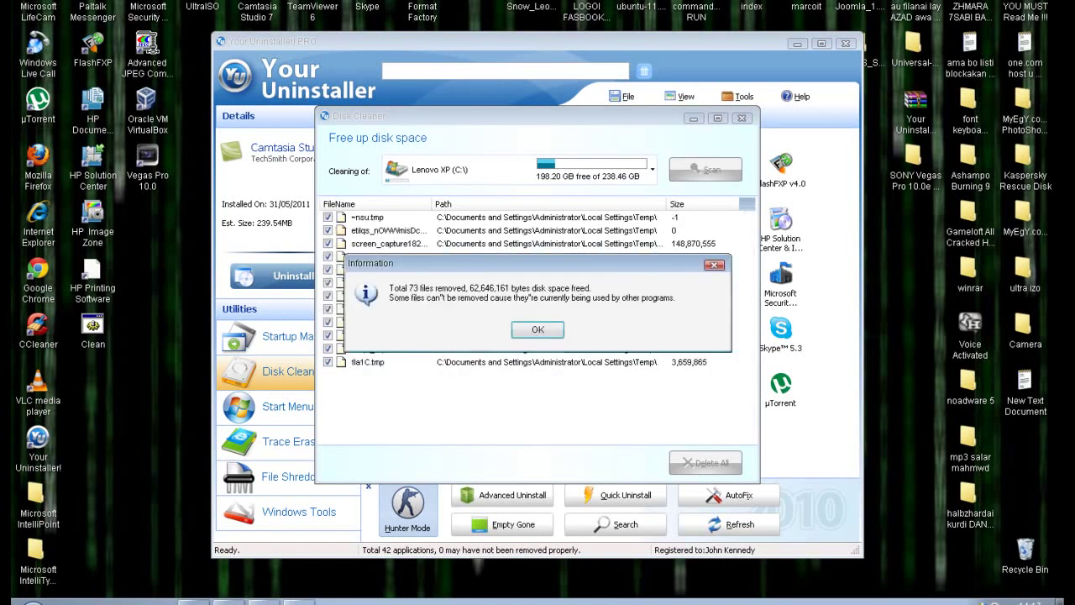
pyautogui.click(537, 329)
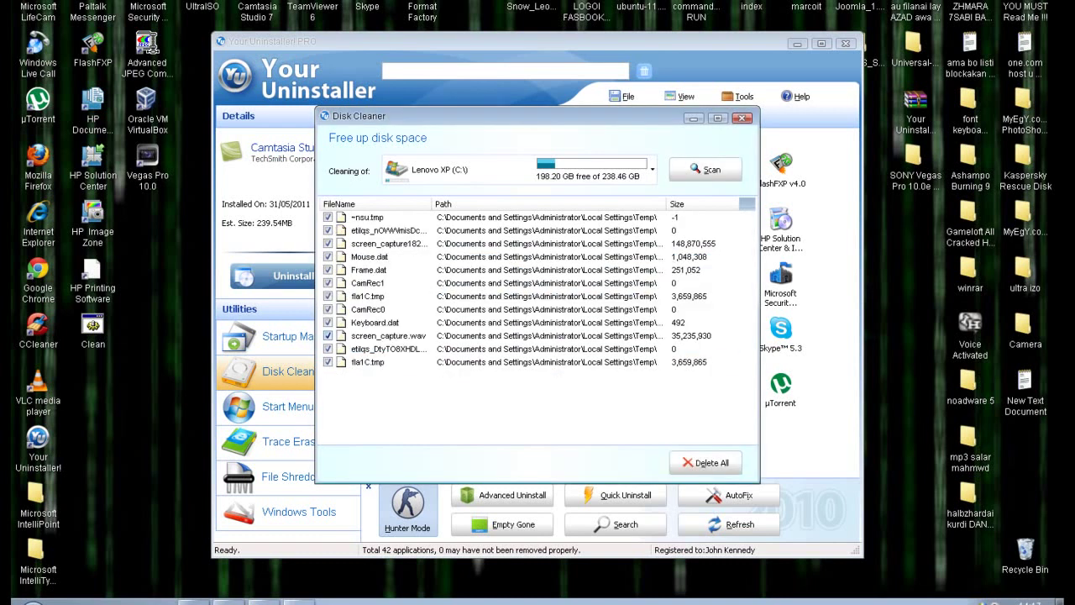
# - Run the deletion again on the files still listed in Disk Cleaner, accept the confirmations and close it
pyautogui.click(706, 462)
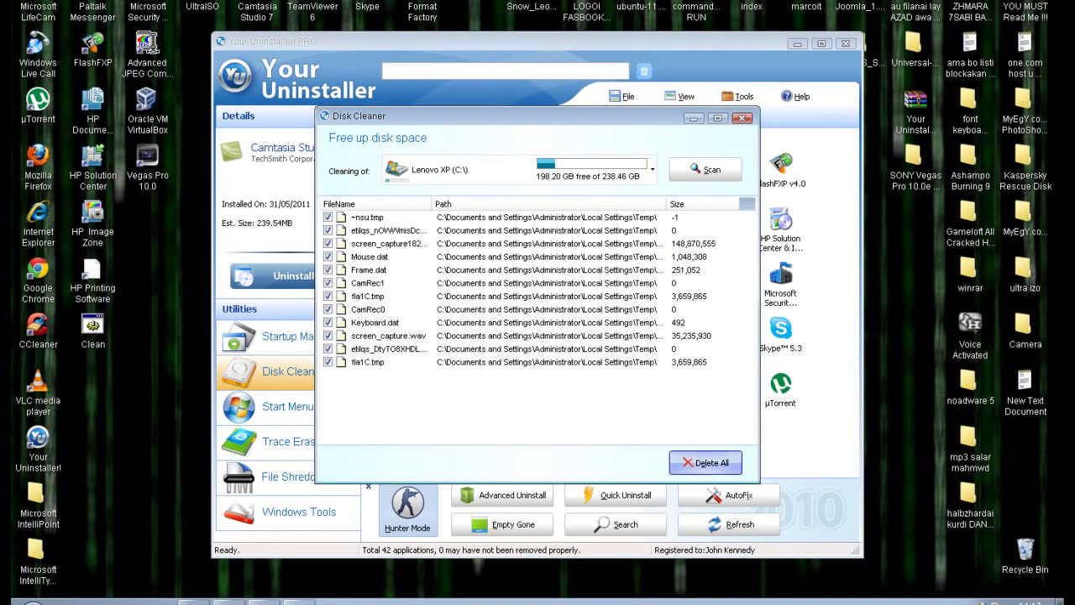
pyautogui.press('Return')
pyautogui.press('Return')
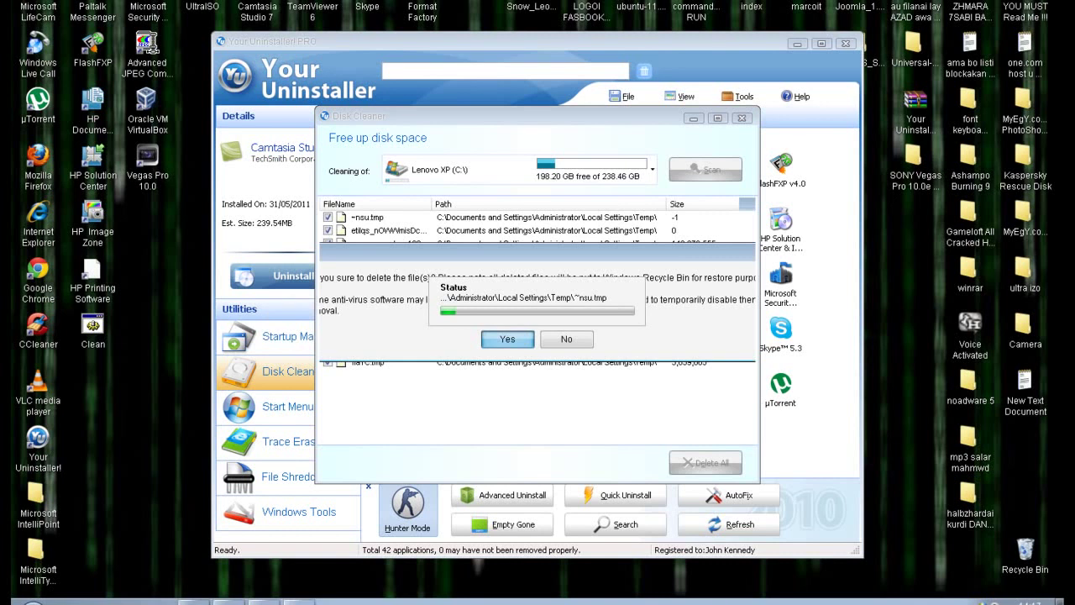
pyautogui.press('Return')
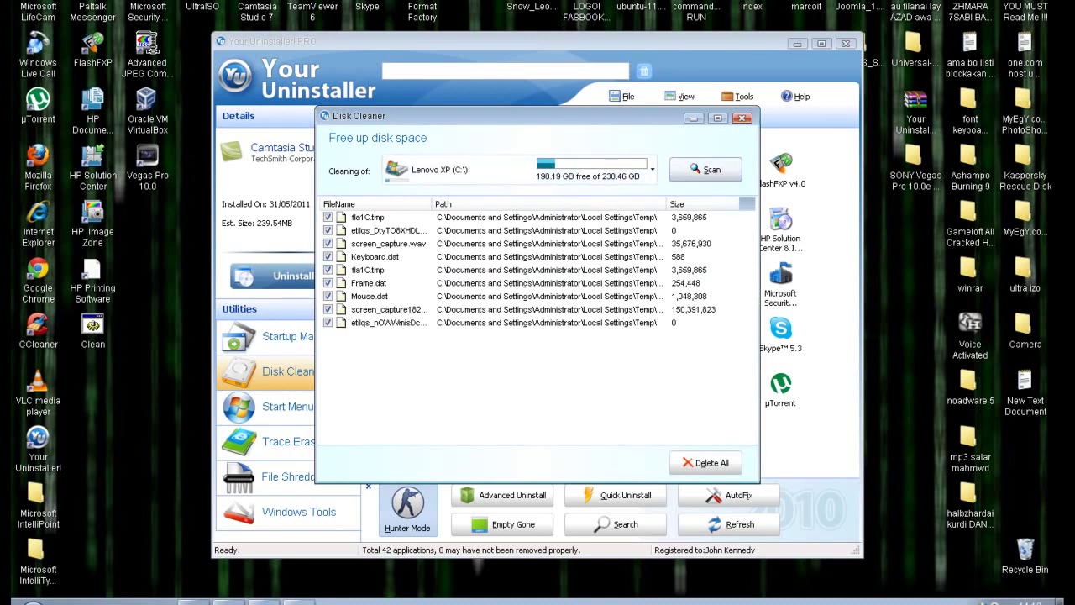
pyautogui.click(742, 118)
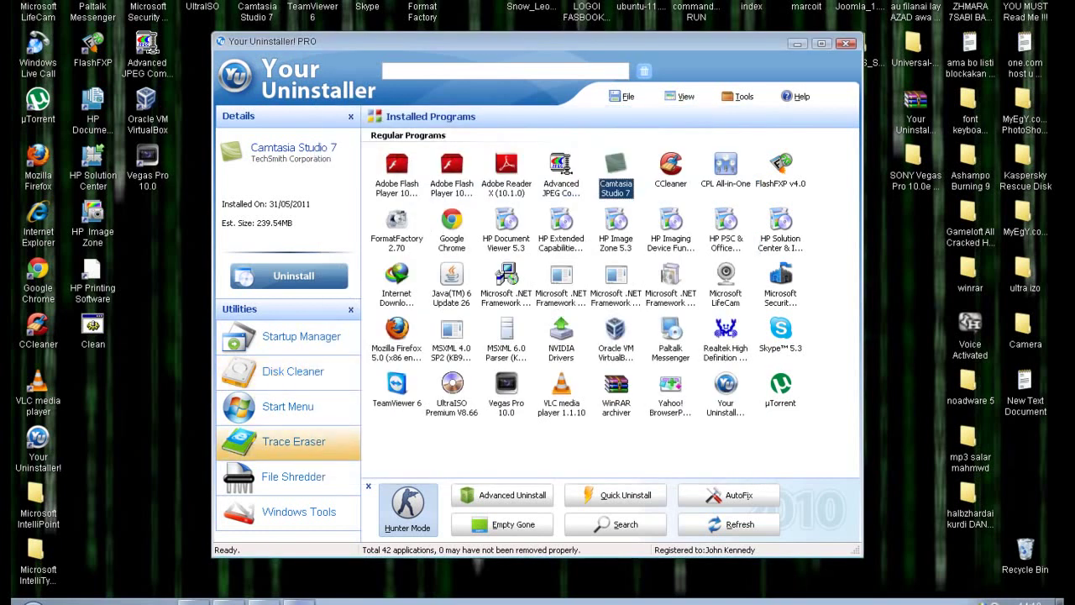
# - View the all-users program entries in the Start Menu Manager and close it
pyautogui.click(287, 407)
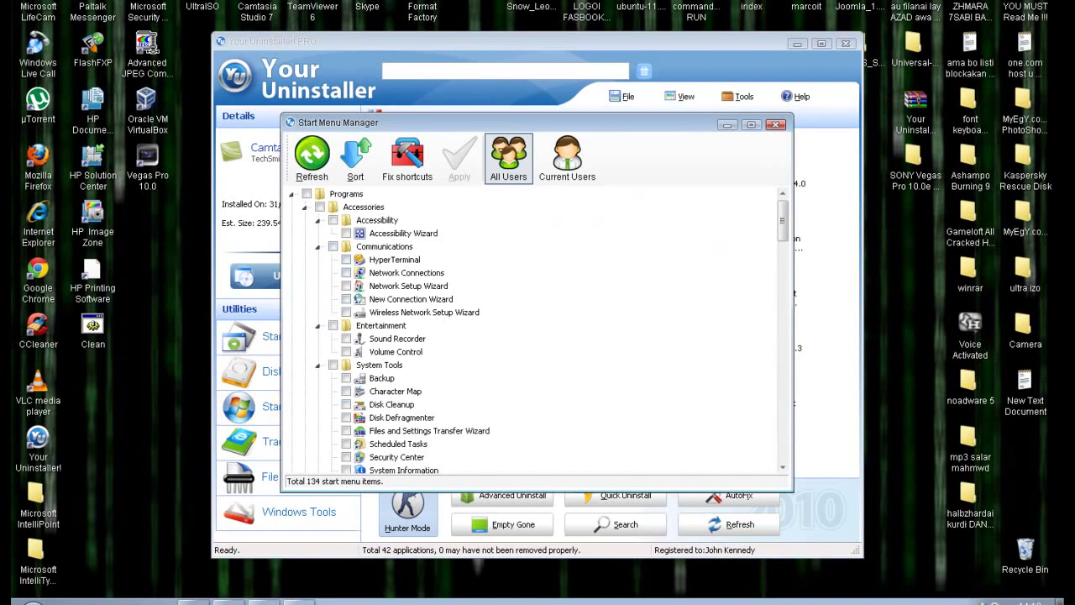
pyautogui.click(775, 125)
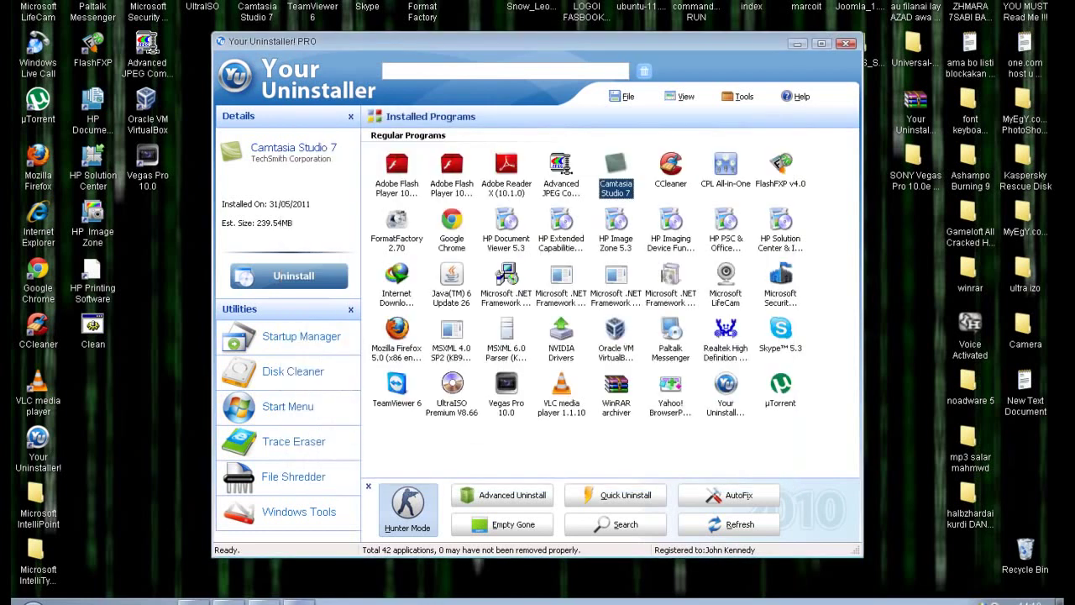
# - Erase Internet Explorer traces with Trace Eraser, keeping every category except Reset home page checked, repeat the cleaning and close it
pyautogui.click(293, 441)
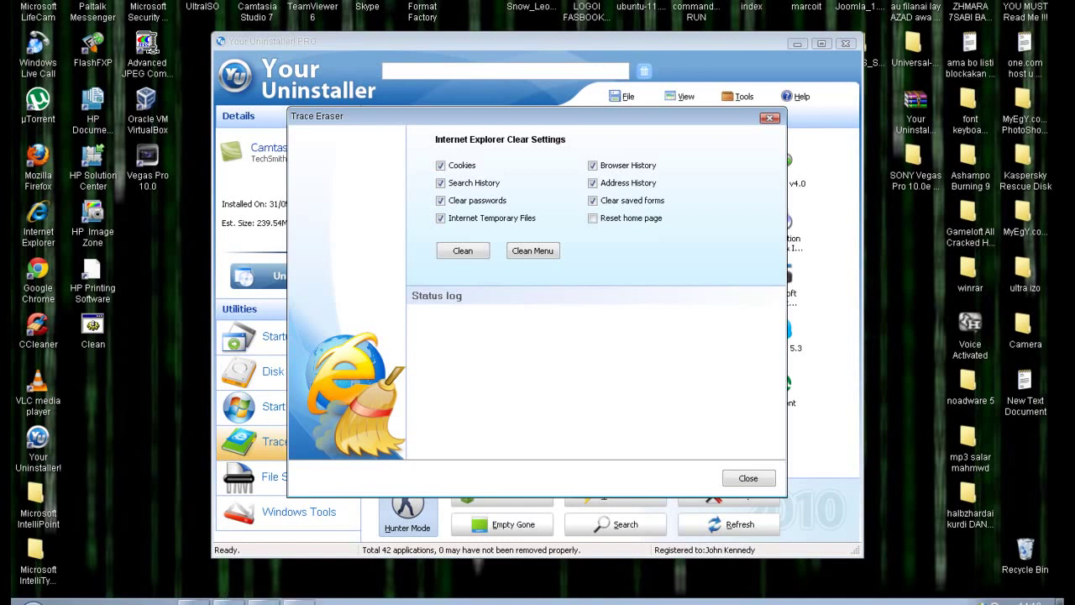
pyautogui.moveTo(538, 117); pyautogui.dragTo(540, 113)
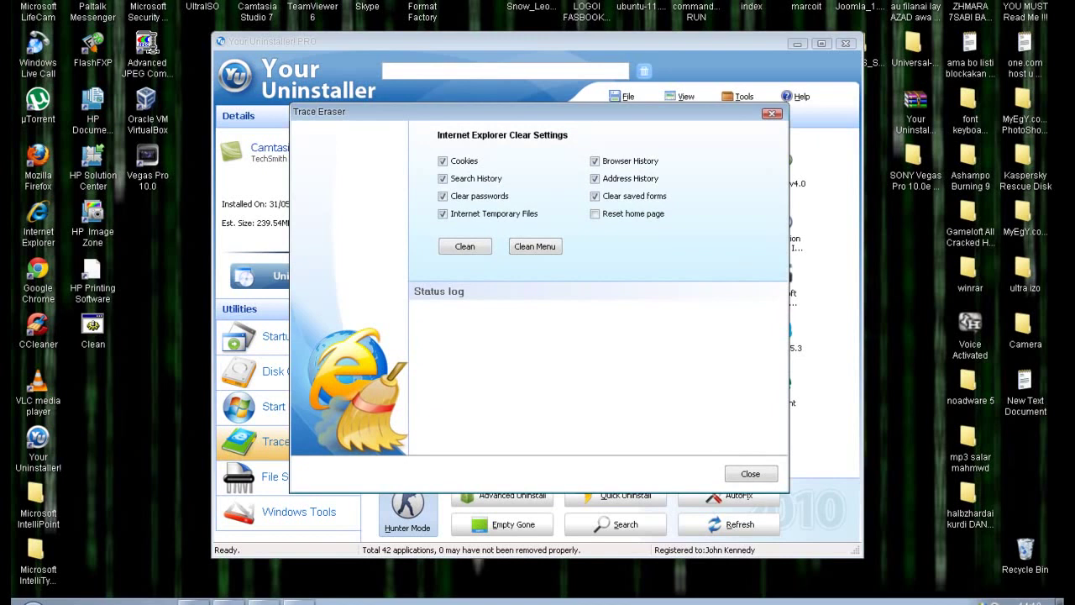
pyautogui.moveTo(540, 112); pyautogui.dragTo(553, 103)
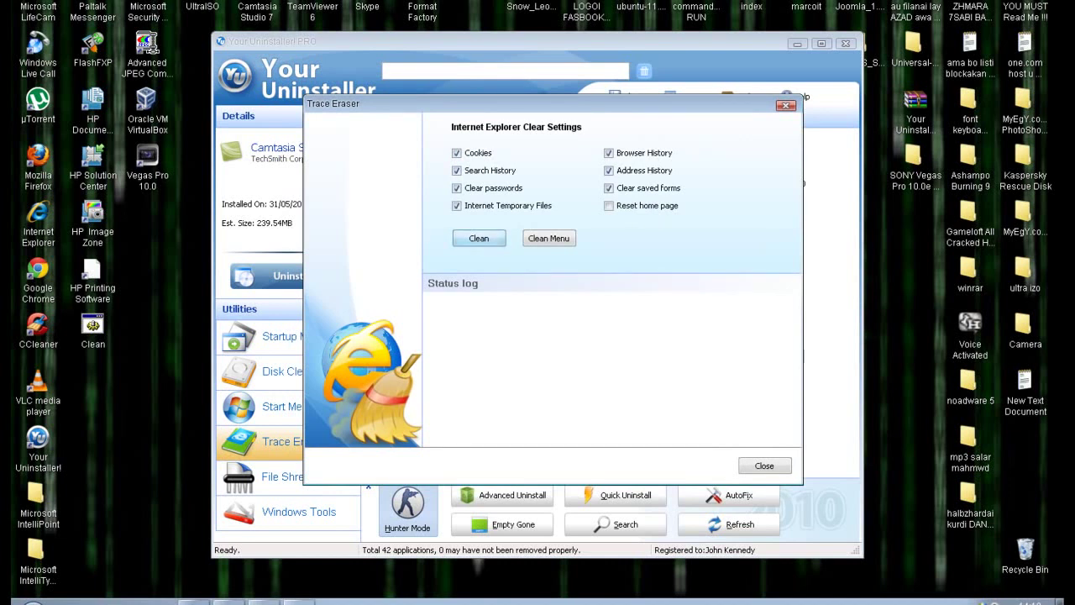
pyautogui.click(457, 188)
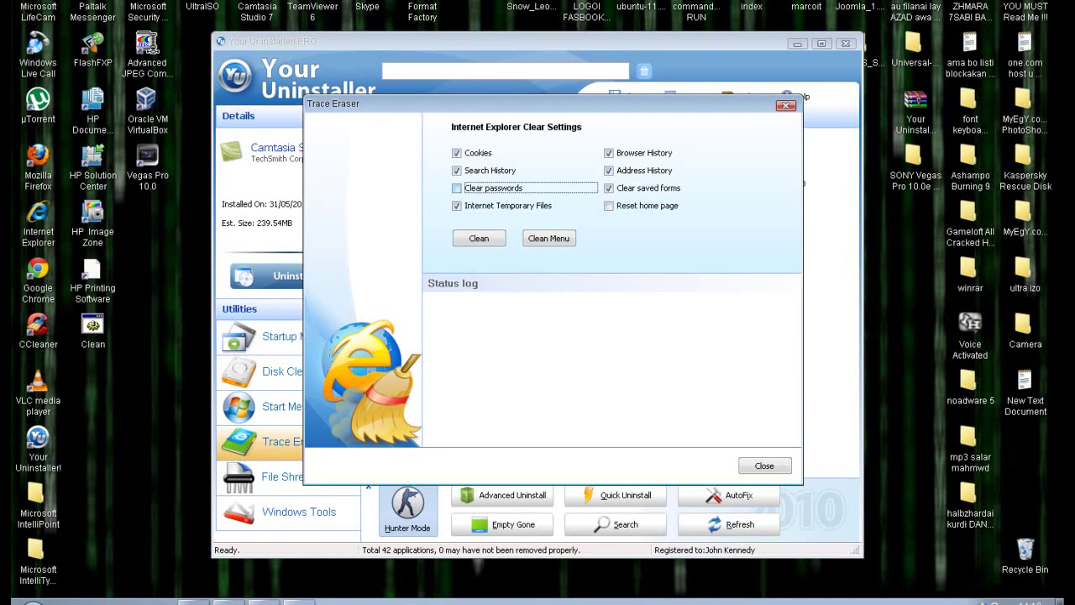
pyautogui.click(457, 188)
pyautogui.click(479, 239)
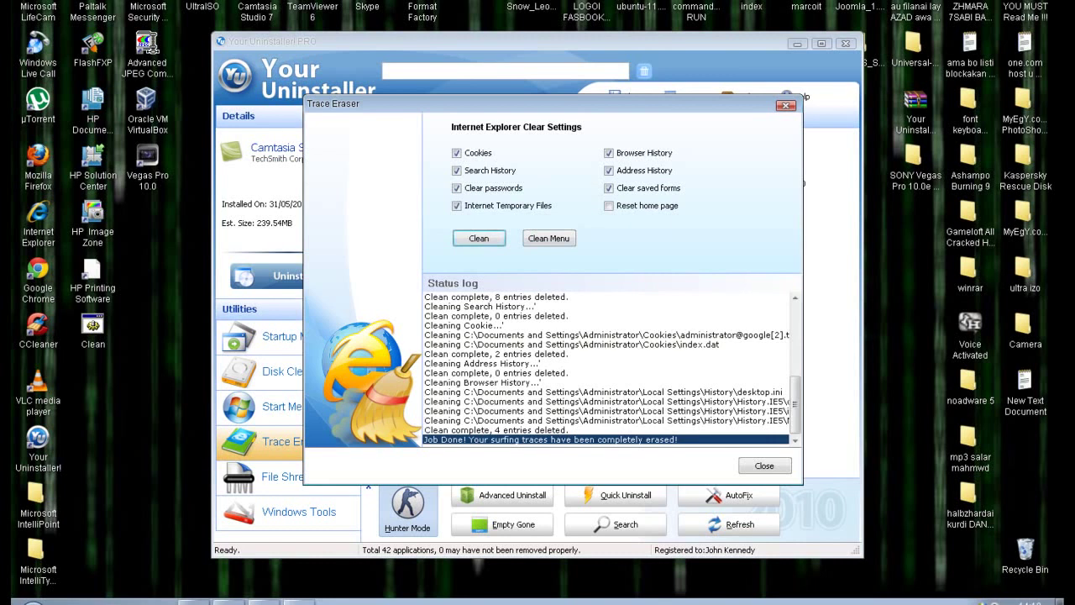
pyautogui.click(479, 239)
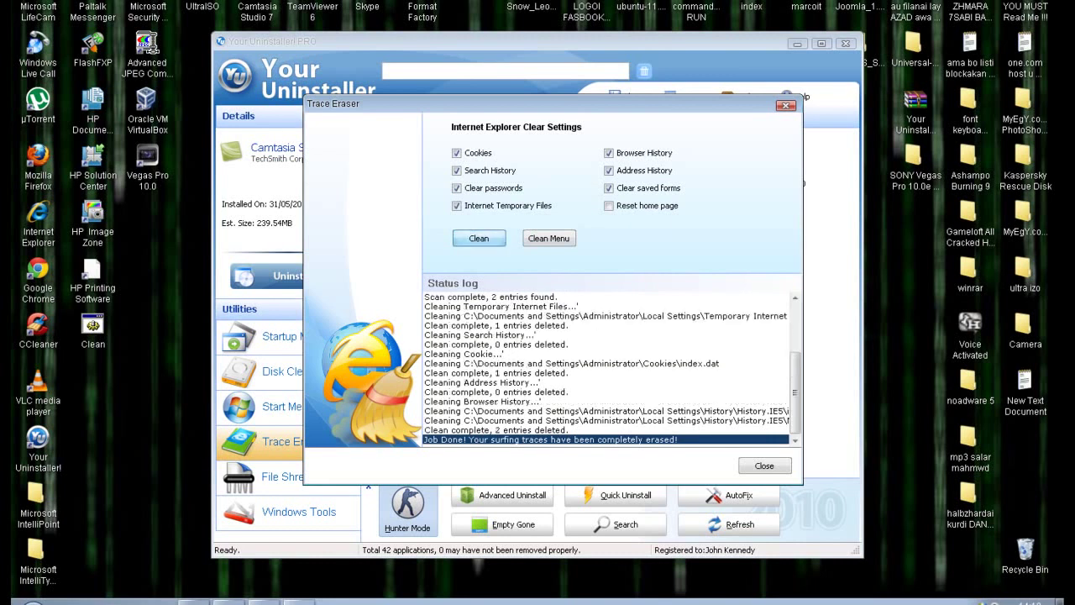
pyautogui.click(480, 239)
pyautogui.press('space')
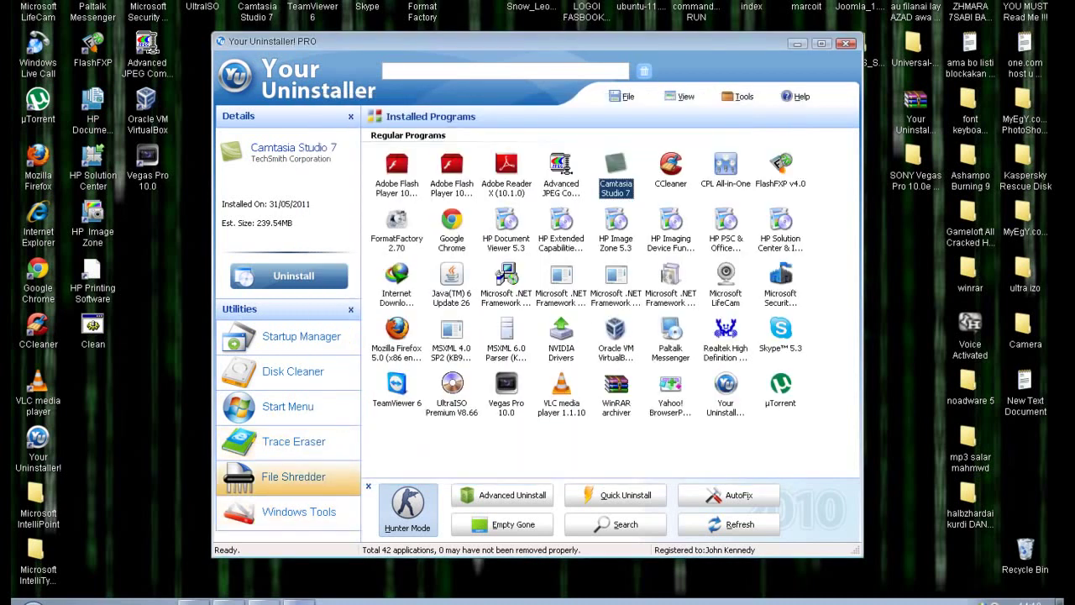
# - Look at the File Shredder and the Windows Tools collection, closing each one without using it
pyautogui.click(293, 477)
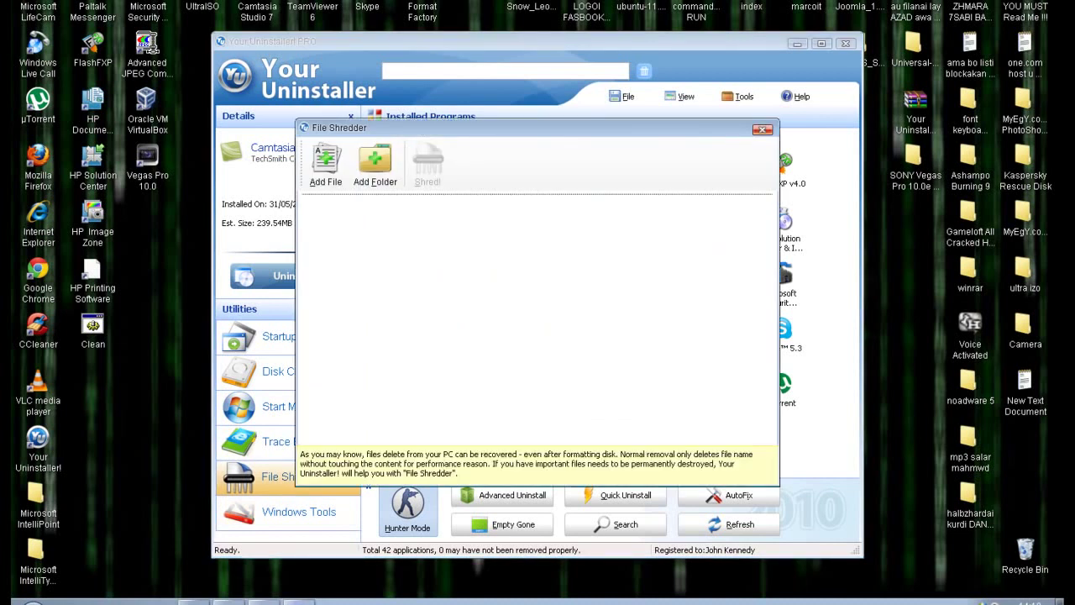
pyautogui.click(763, 129)
pyautogui.click(297, 512)
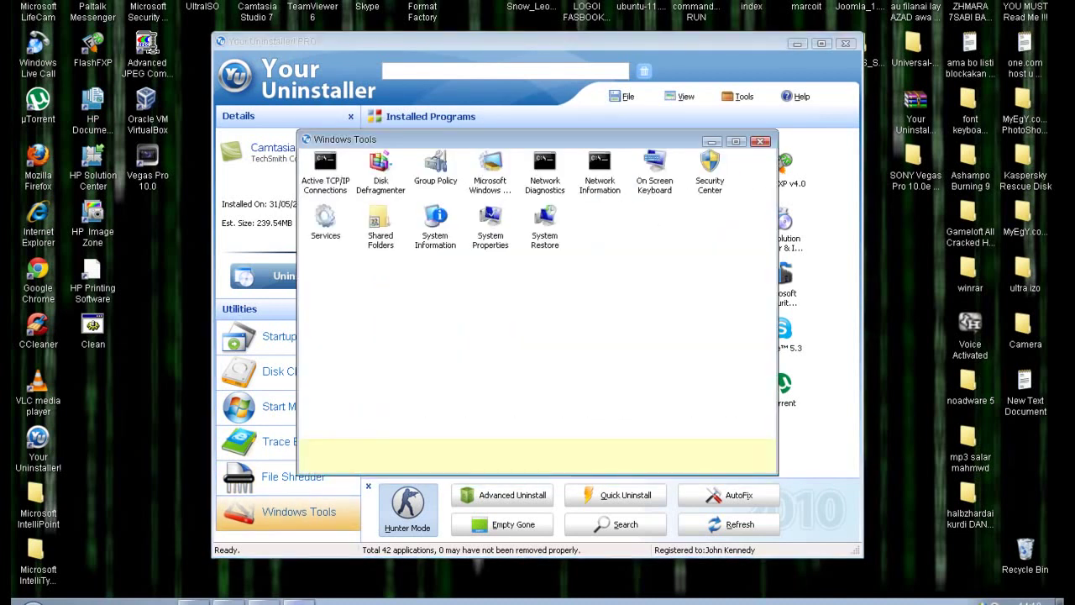
pyautogui.press('Escape')
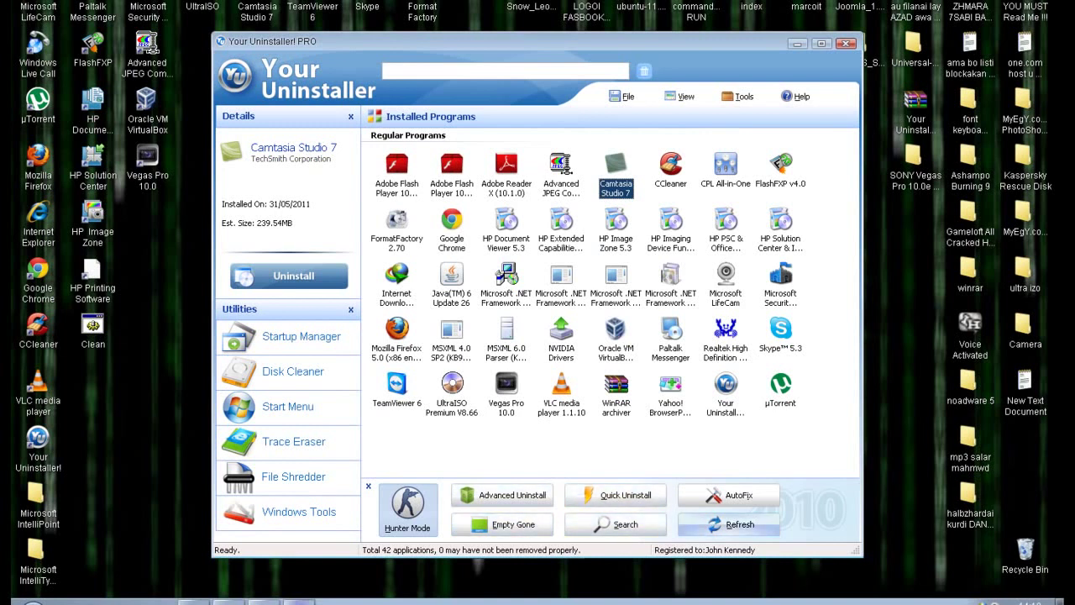
# - Refresh the list of installed programs and run AutoFix to check for corrupt installations
pyautogui.click(729, 524)
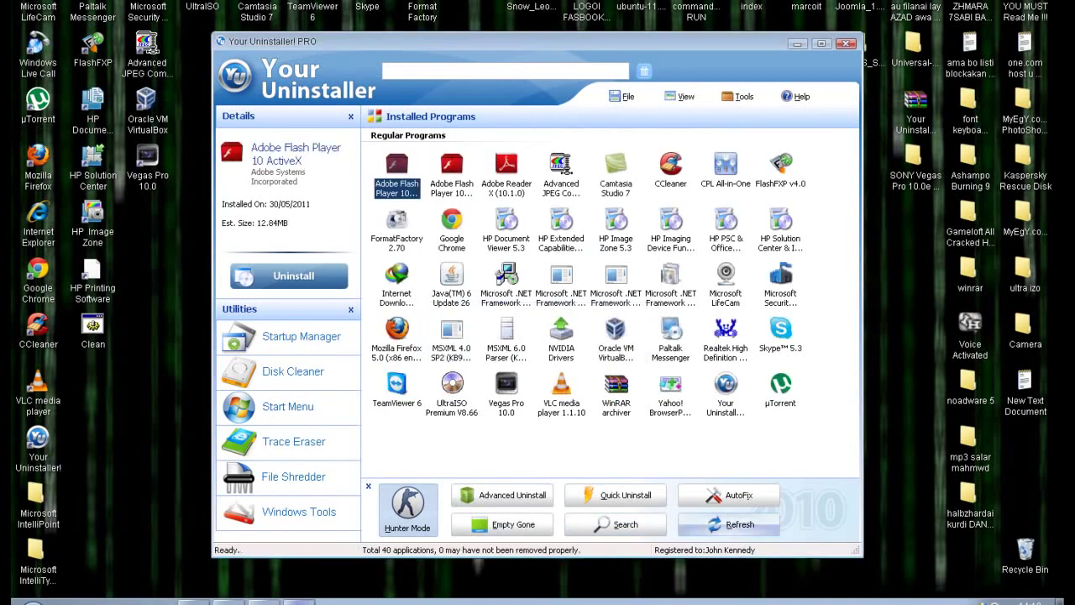
pyautogui.click(729, 495)
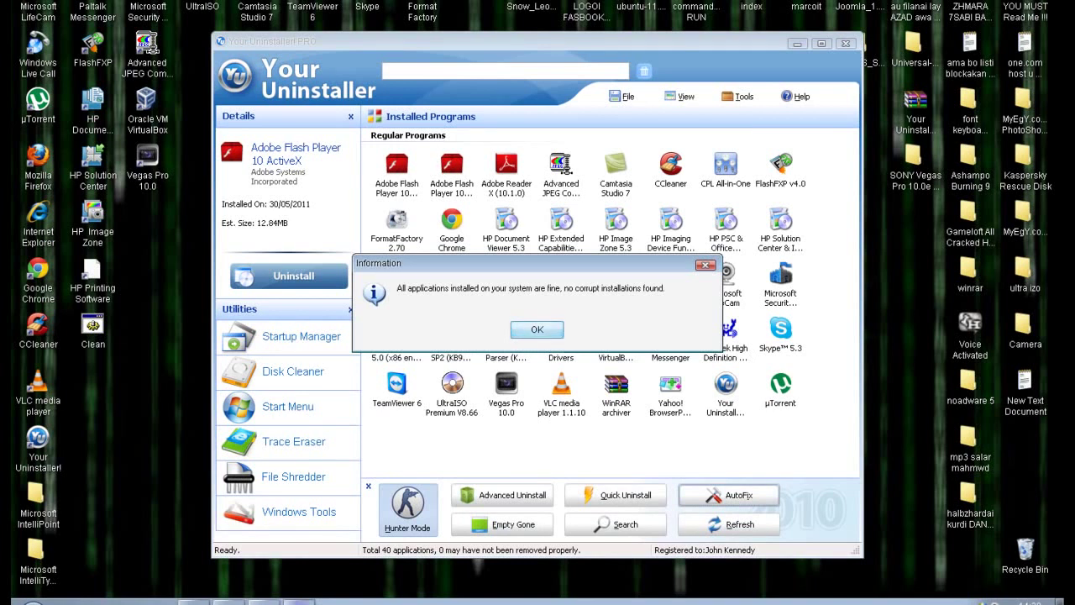
# - Dismiss the AutoFix report, and open the uninstall wizard for FormatFactory 2.70 and cancel it without removing the program
pyautogui.press('Return')
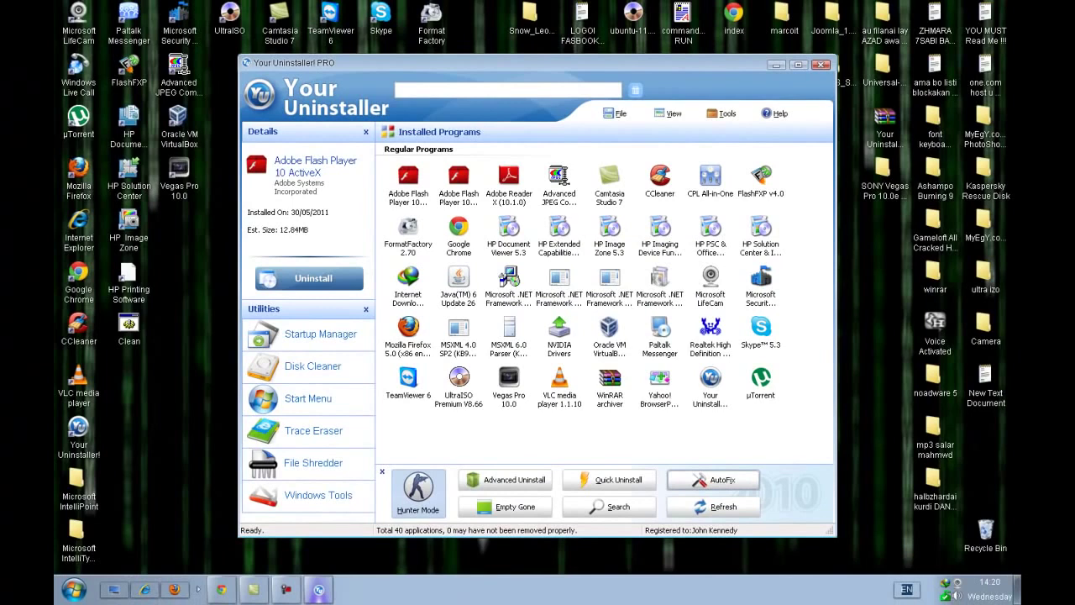
pyautogui.click(408, 235)
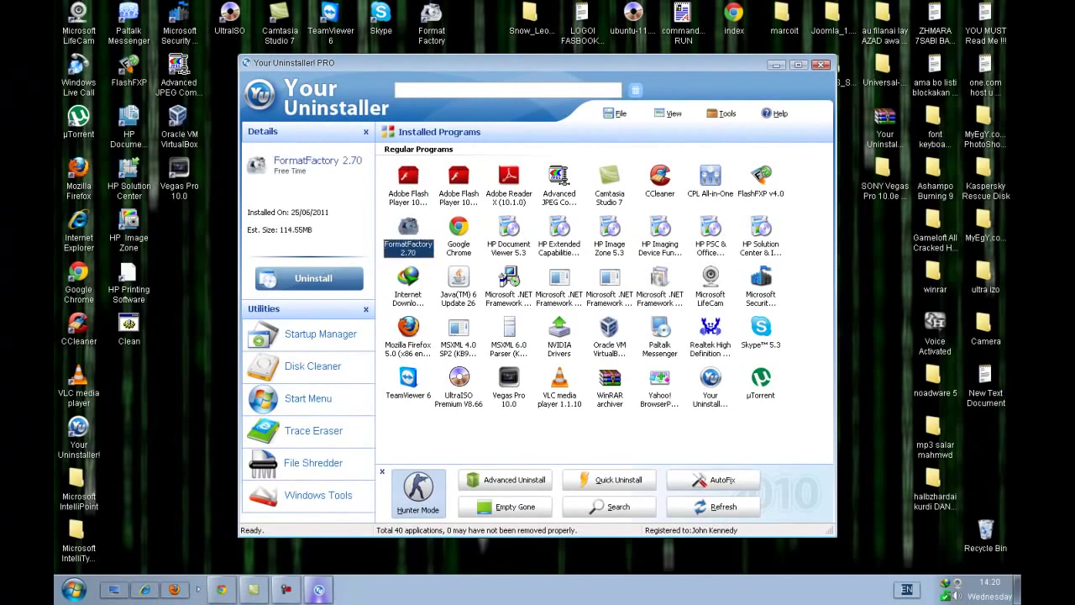
pyautogui.click(309, 278)
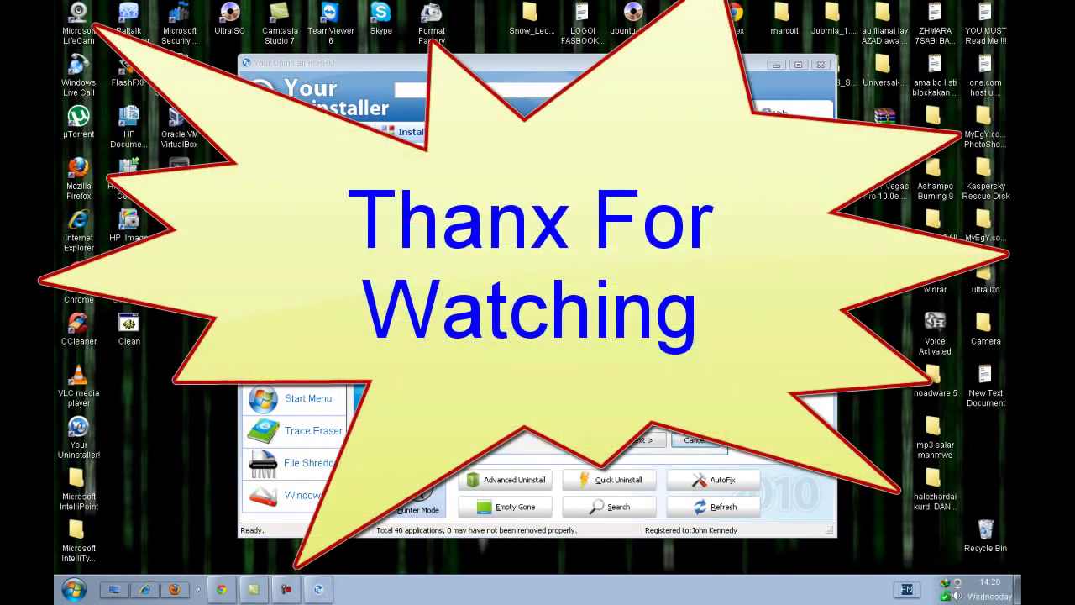
pyautogui.click(699, 440)
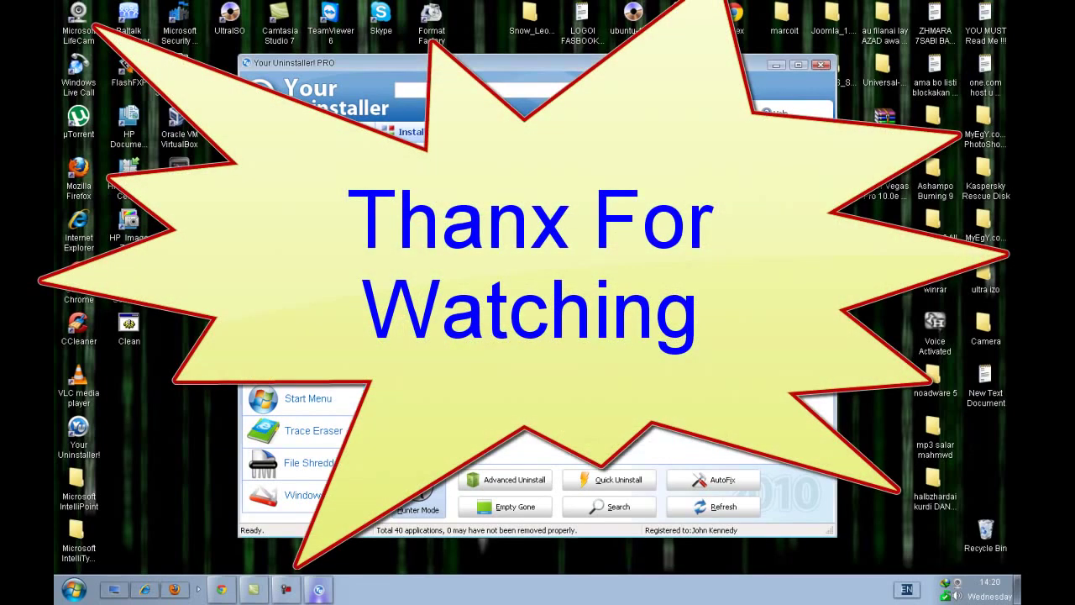
# - Close the Your Uninstaller main window to return to the desktop
pyautogui.moveTo(672, 63); pyautogui.dragTo(684, 62)
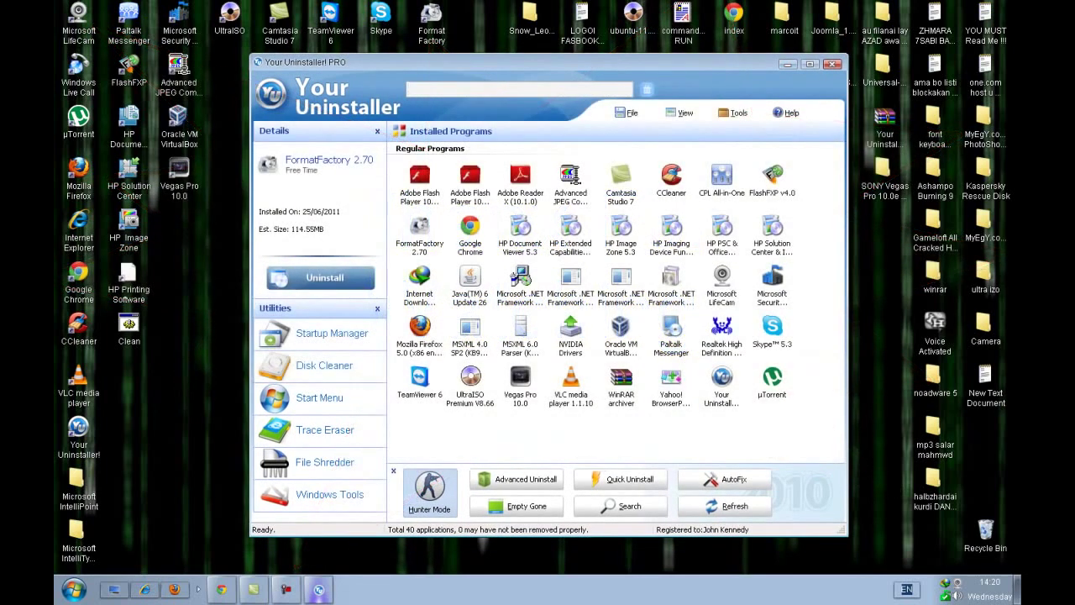
pyautogui.click(832, 64)
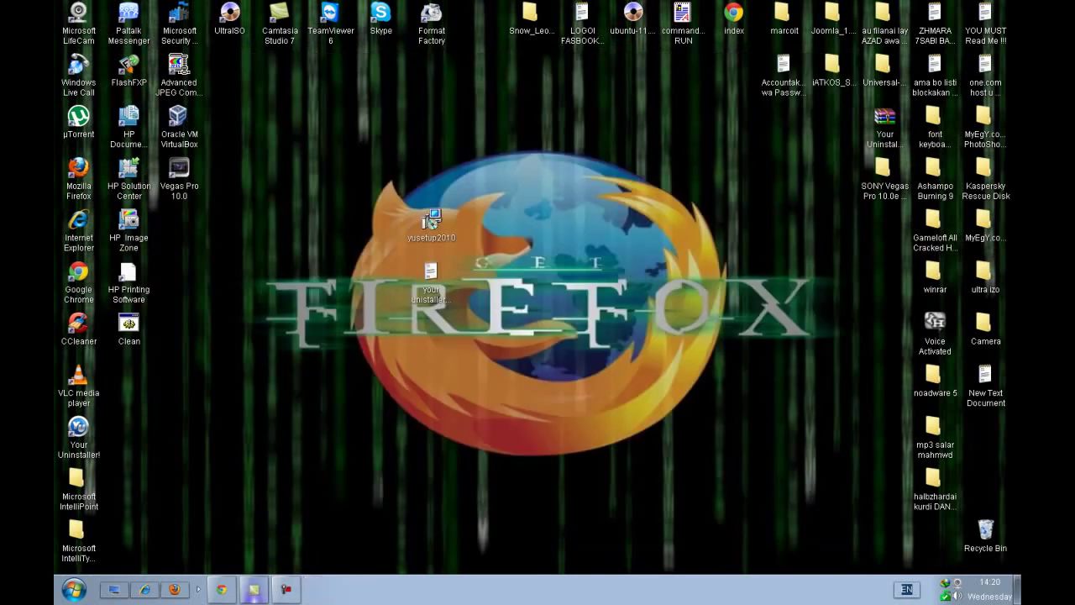